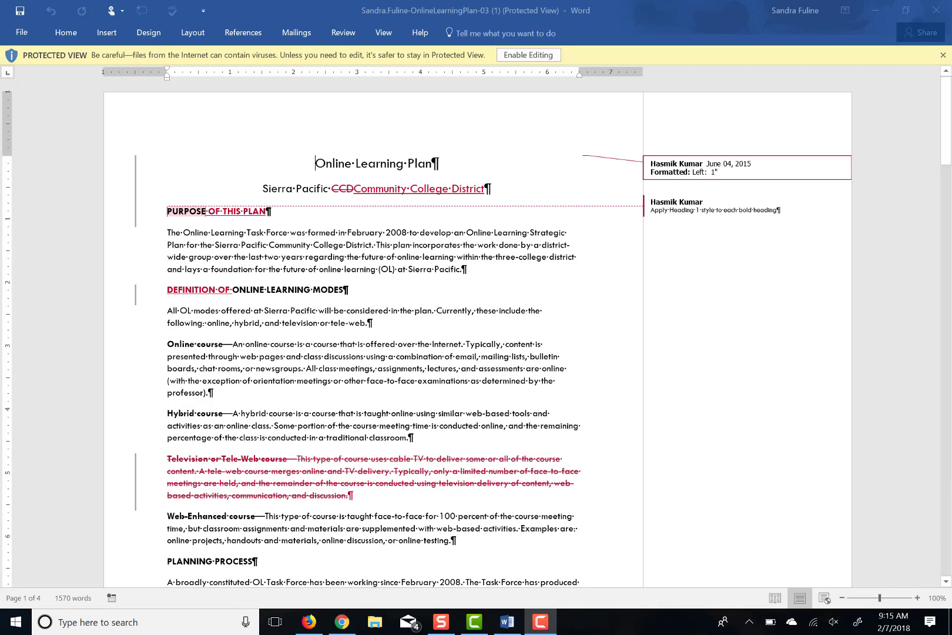
Enable editing on the OnlineLearningPlan-03 document so it leaves Protected View
click(505, 57)
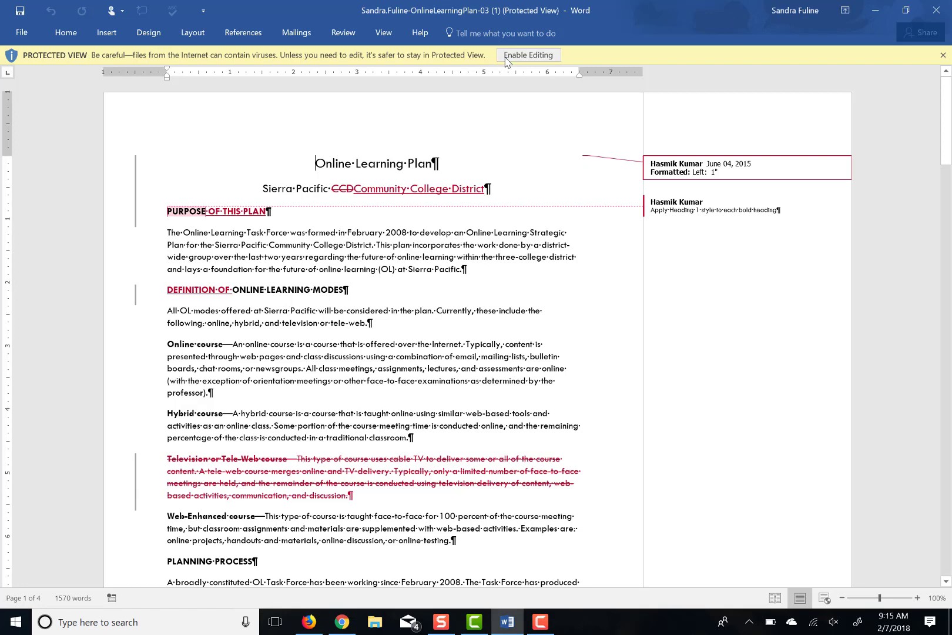
click(505, 57)
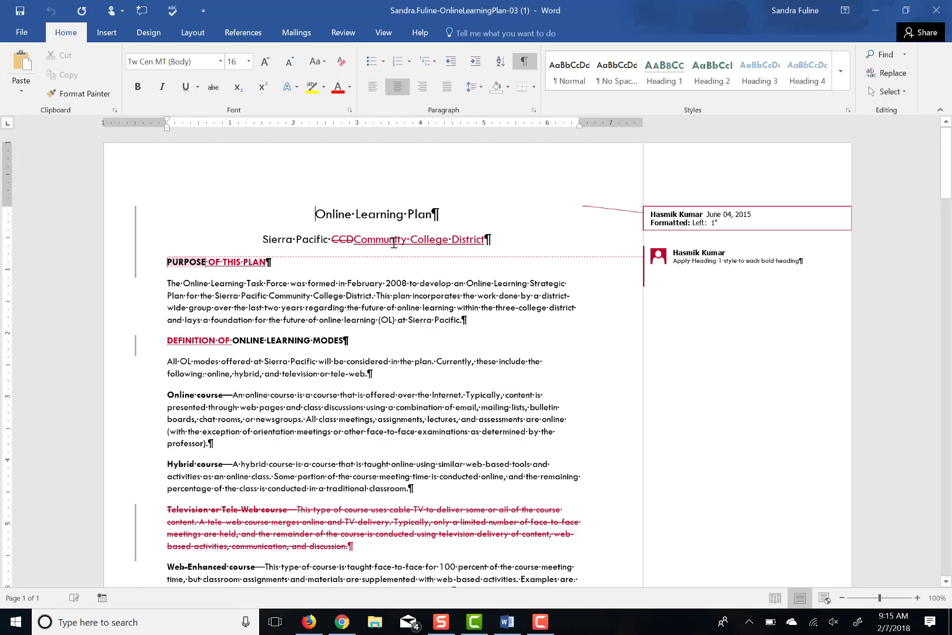
Preview Simple Markup, switch back to All Markup, and bring up the Reviewing Pane layout choices
click(343, 32)
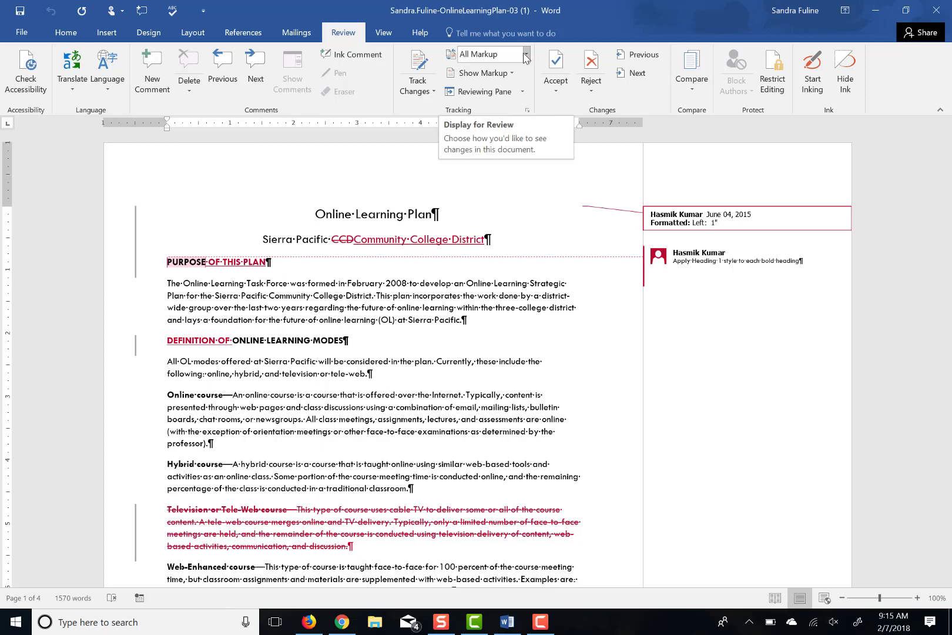
click(526, 54)
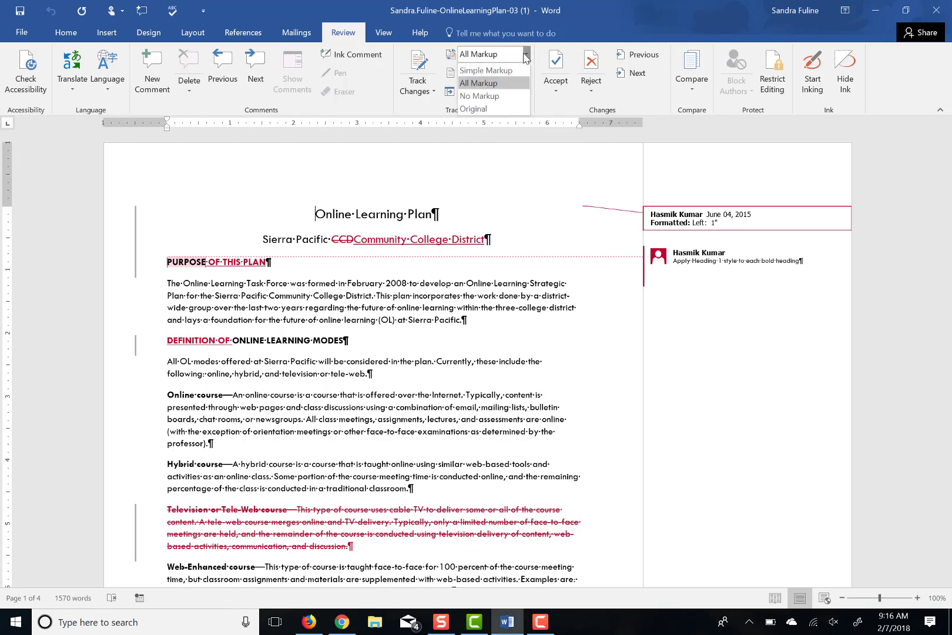
click(496, 68)
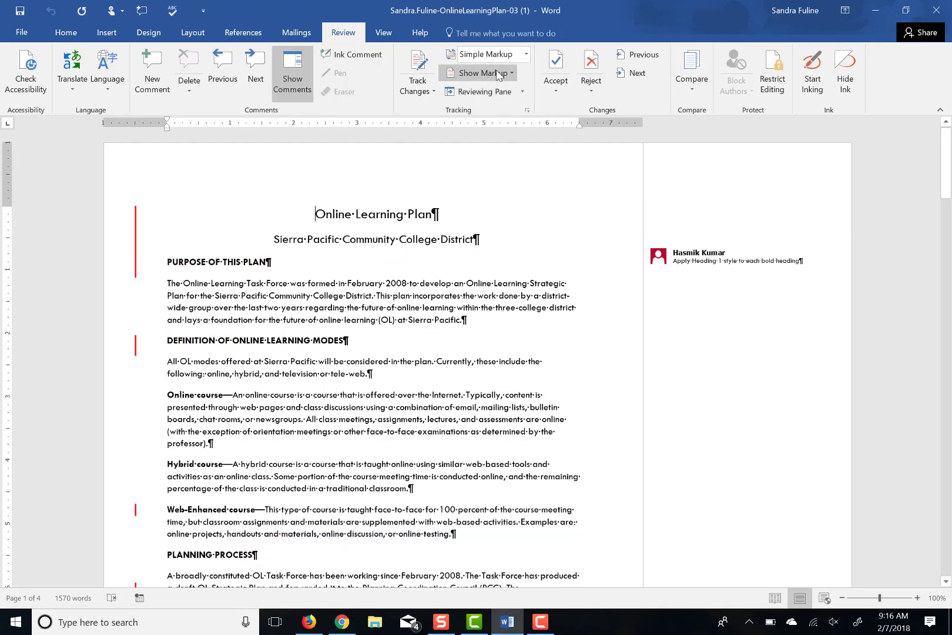
click(526, 54)
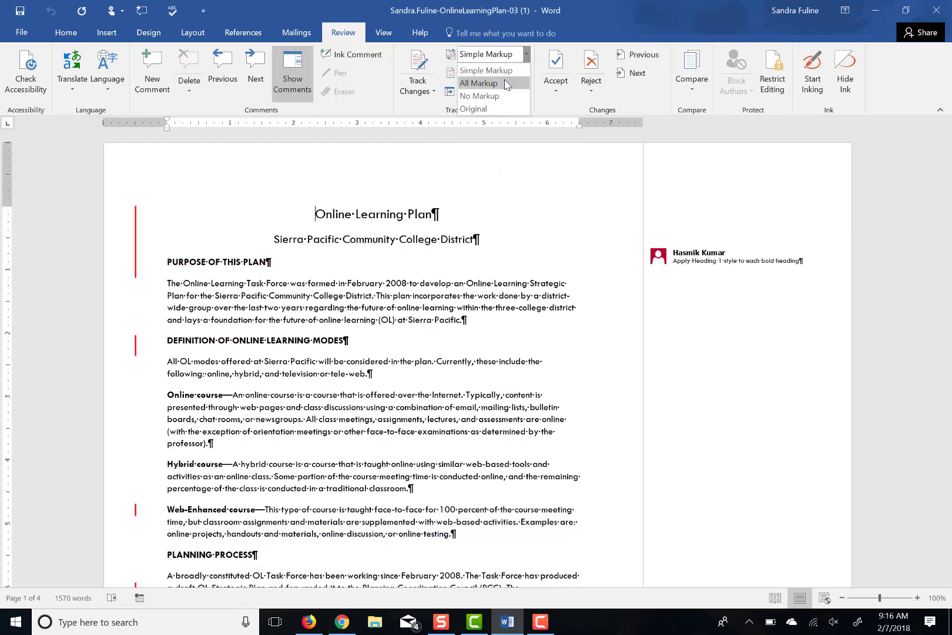
click(505, 83)
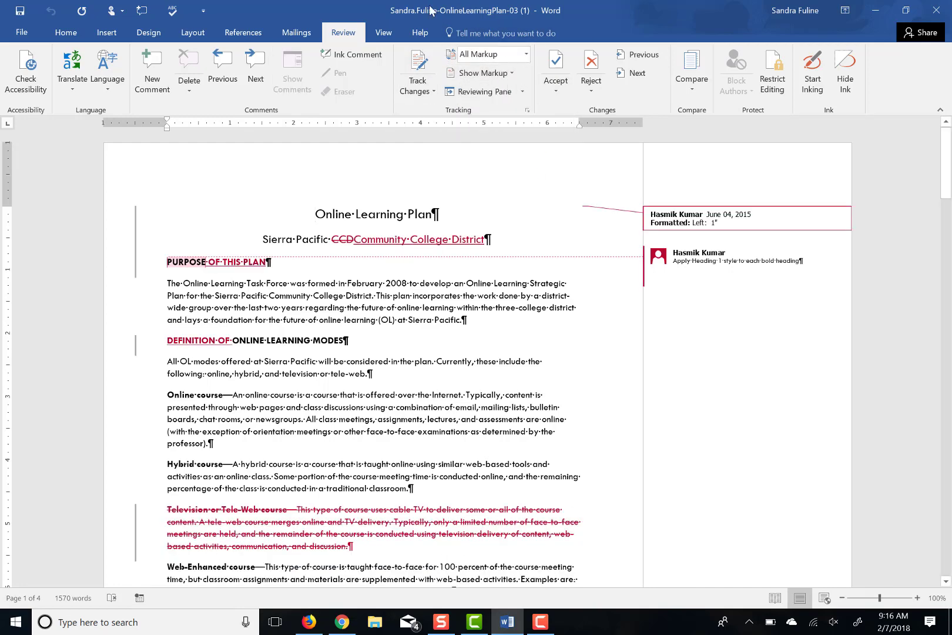
mouse_move(373, 215)
click(523, 92)
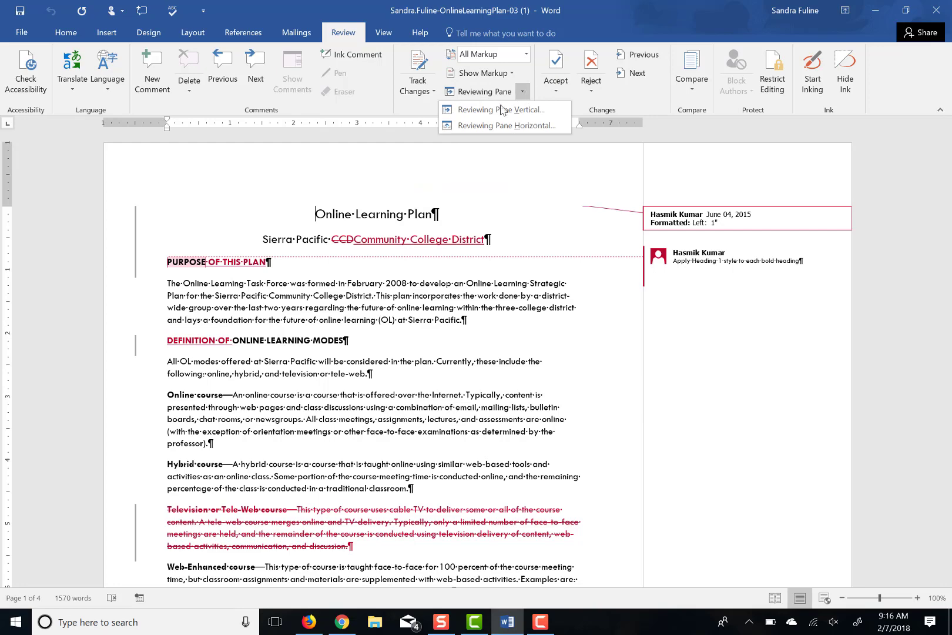
Reject the tracked deletion of the Television or Tele-Web course paragraph, then close the vertical Revisions pane
click(501, 110)
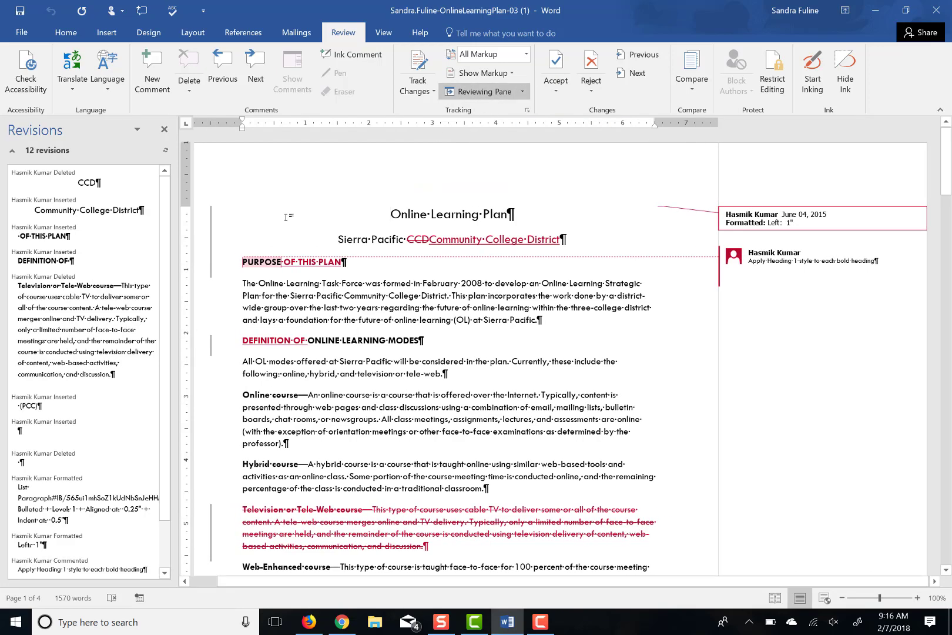
right_click(44, 303)
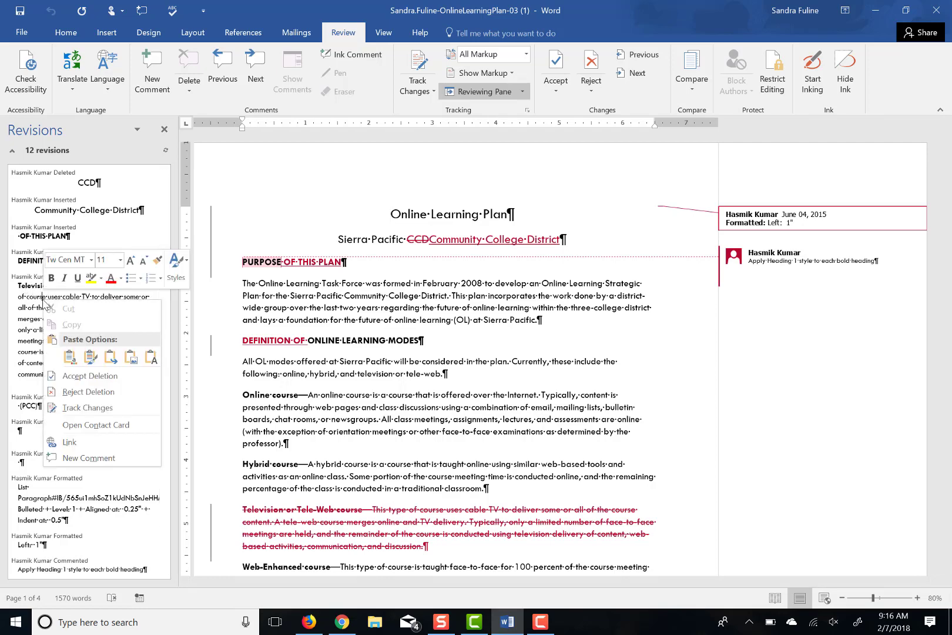
click(66, 392)
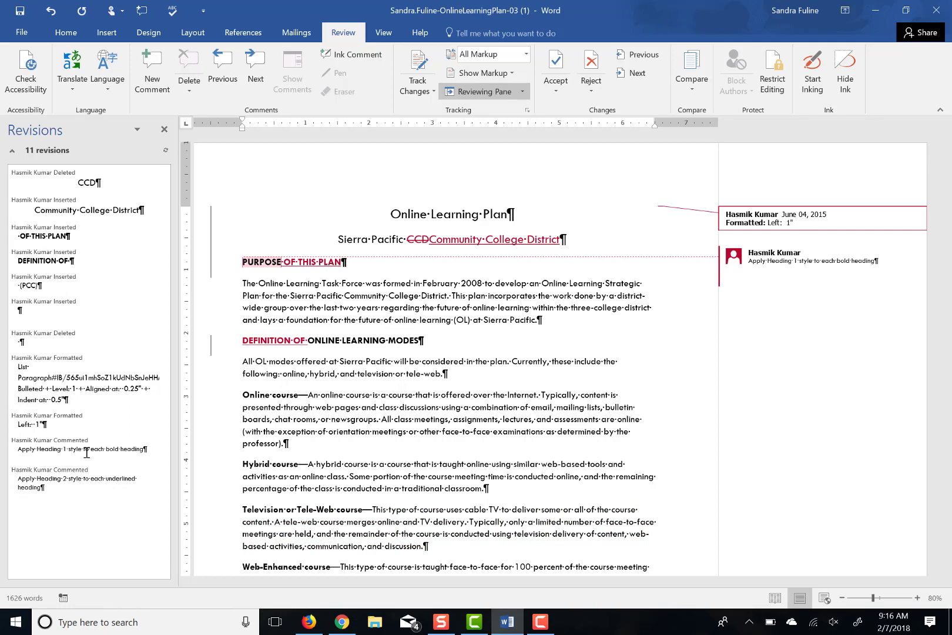
click(164, 132)
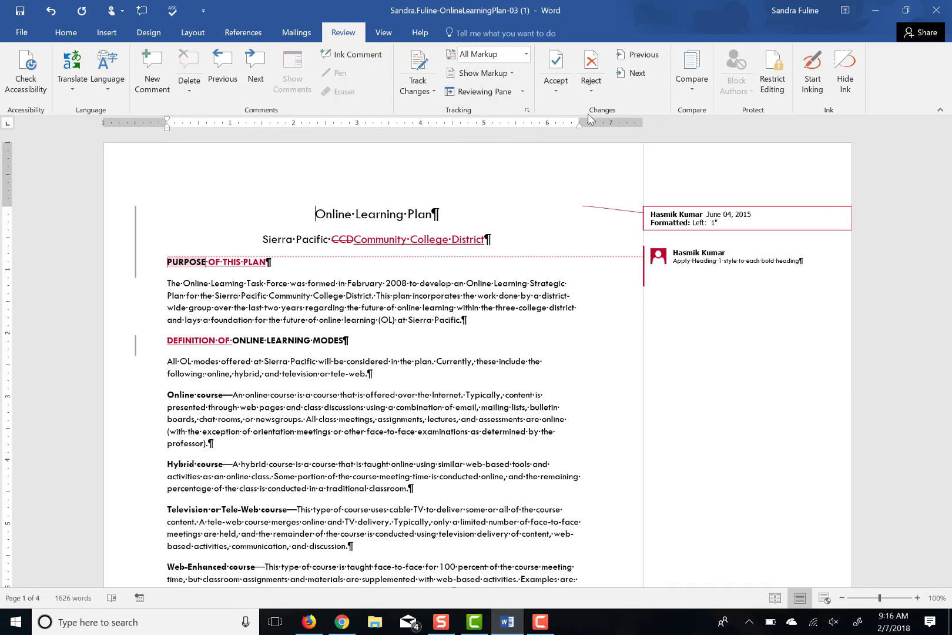
Accept the title's formatting change, then accept all remaining tracked changes in the document
click(636, 73)
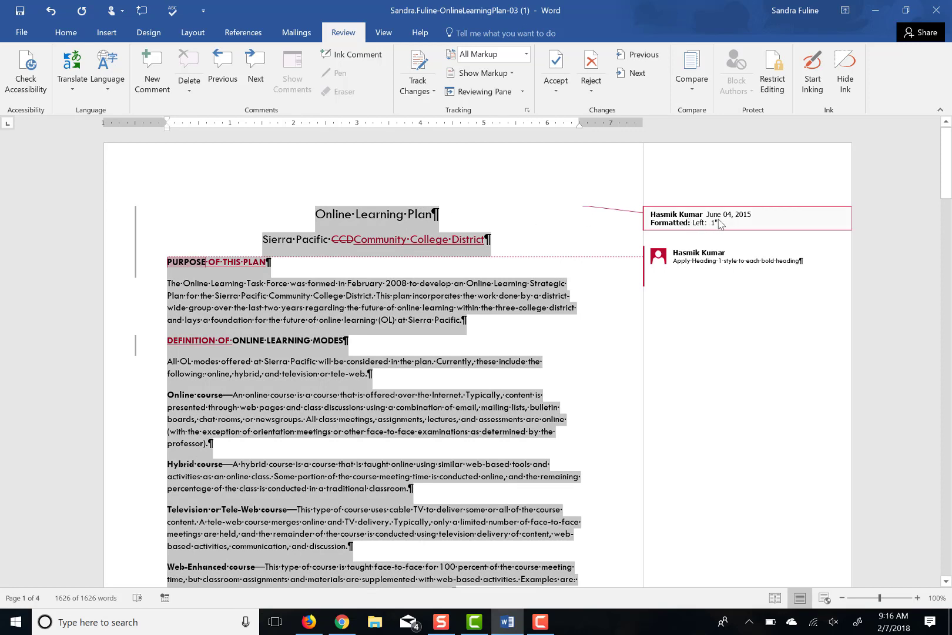
click(556, 63)
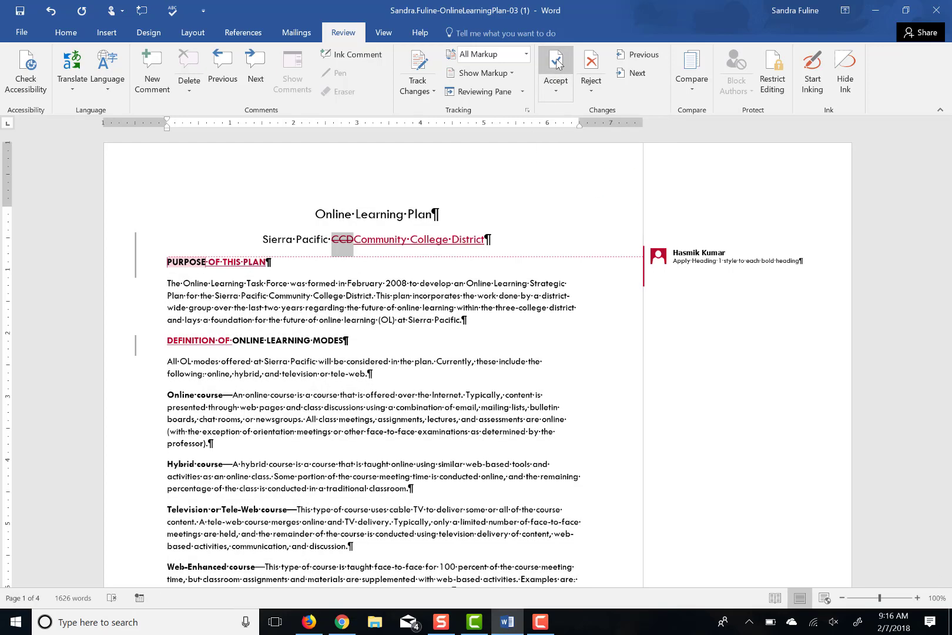
click(560, 92)
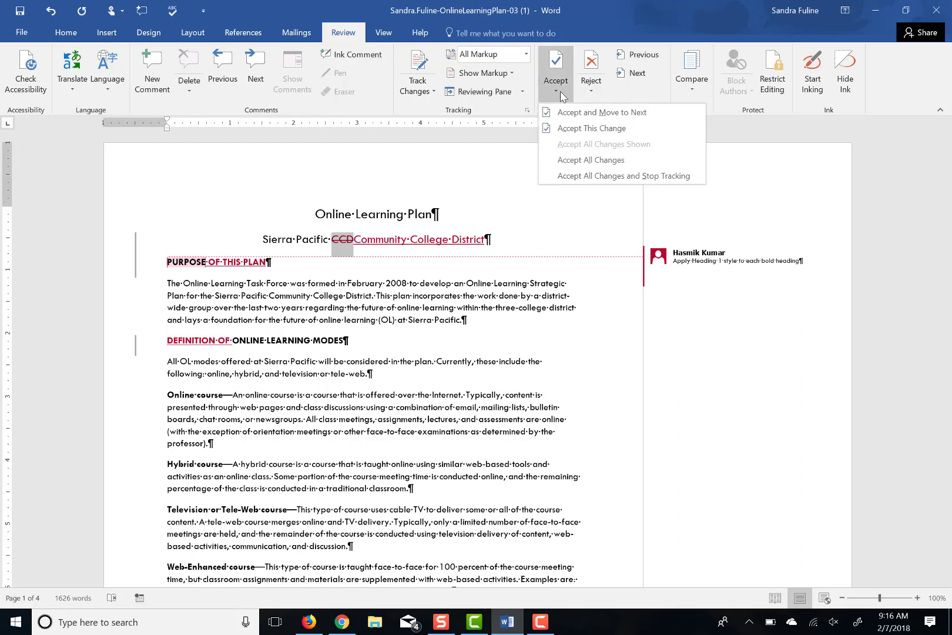
click(568, 161)
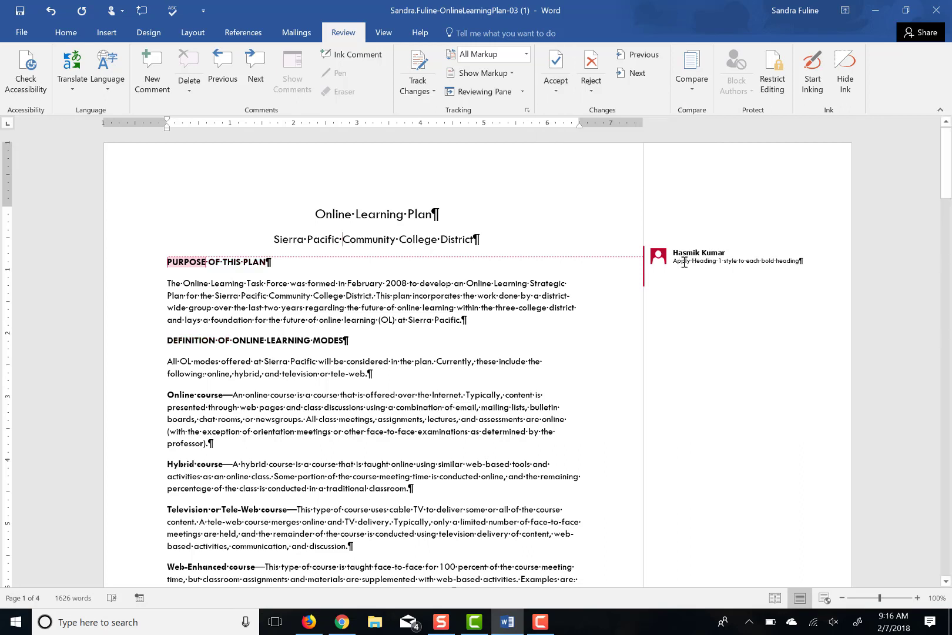
Reply 'Done' to the Heading 1 comment and mark it resolved
click(685, 262)
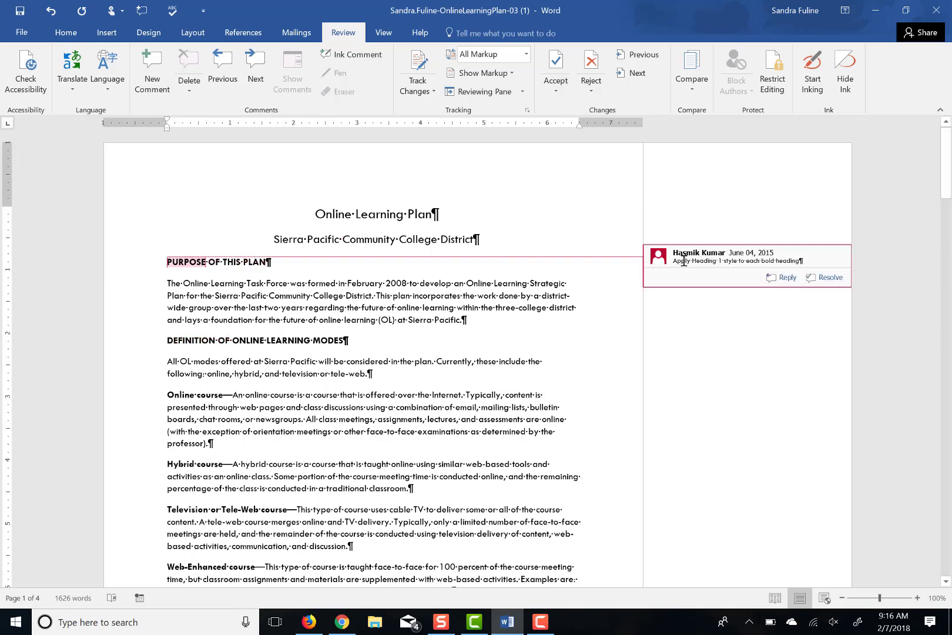
click(783, 278)
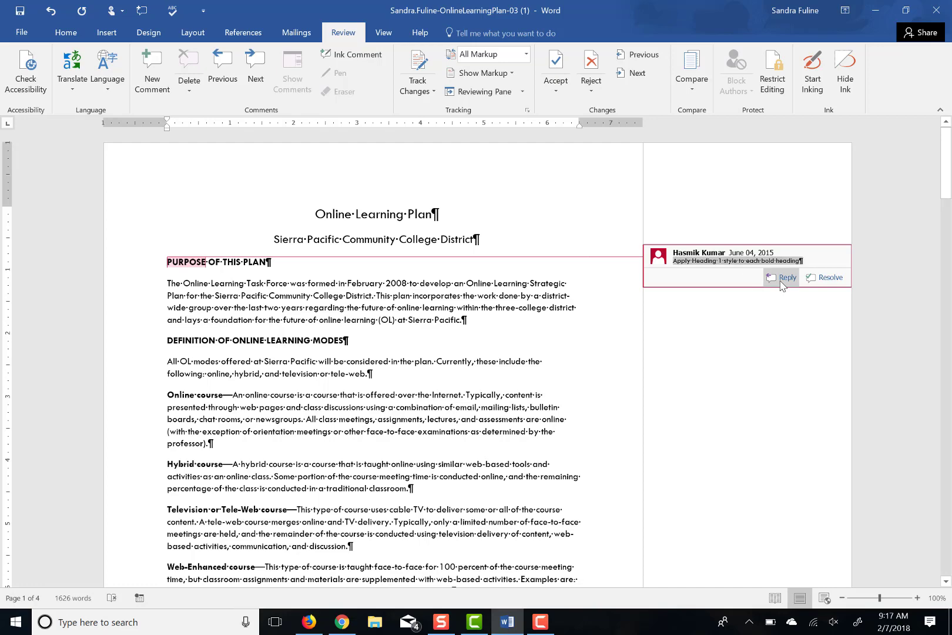
text(Done)
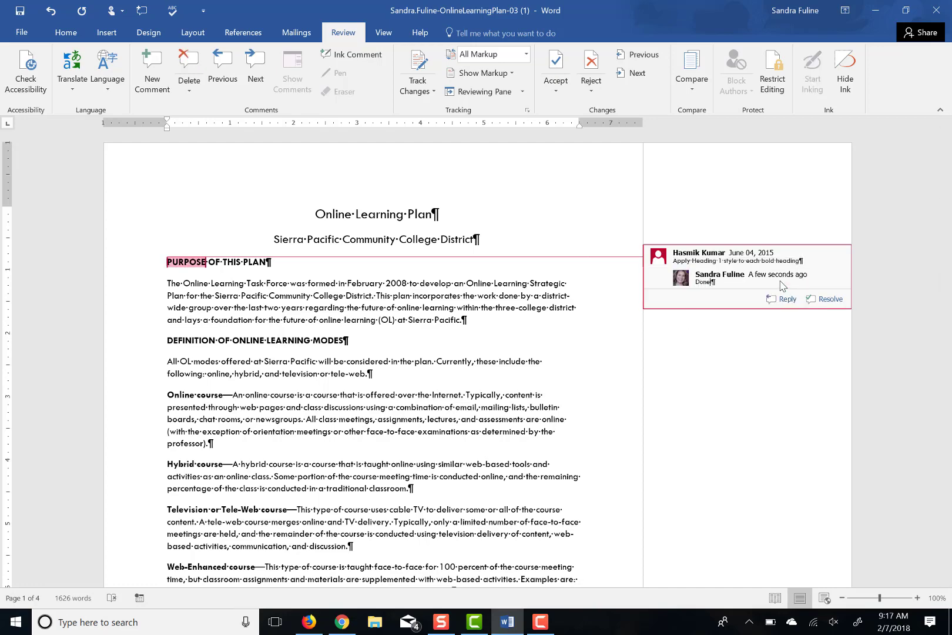
right_click(729, 261)
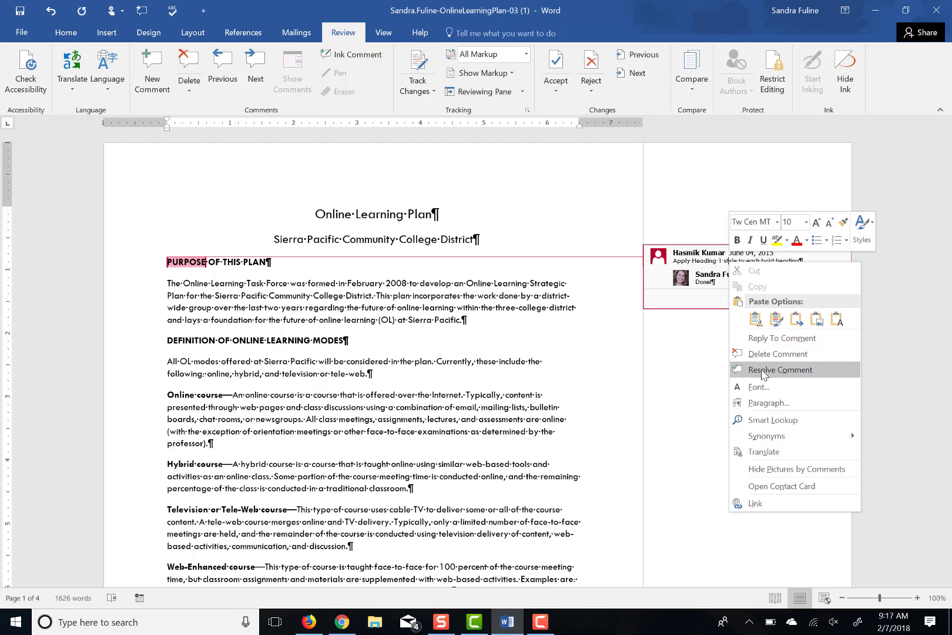
click(763, 370)
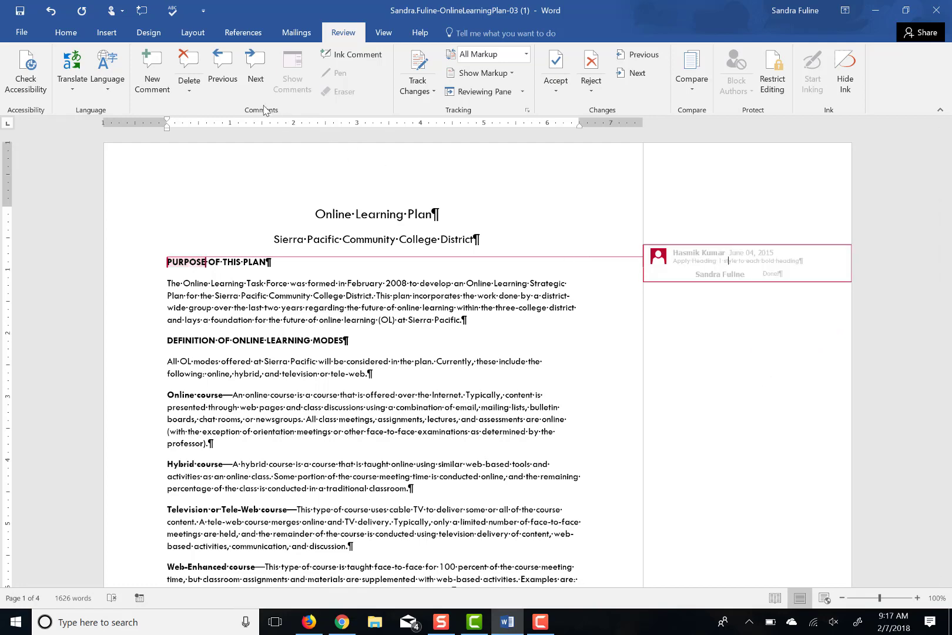
Move to the next comment and delete the Heading 2 comment
click(258, 79)
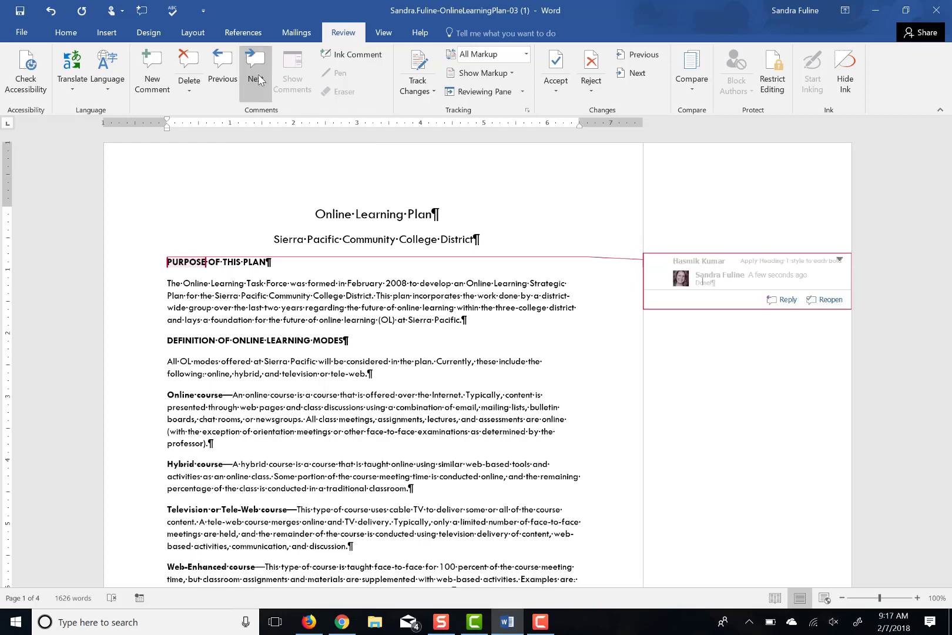
click(257, 76)
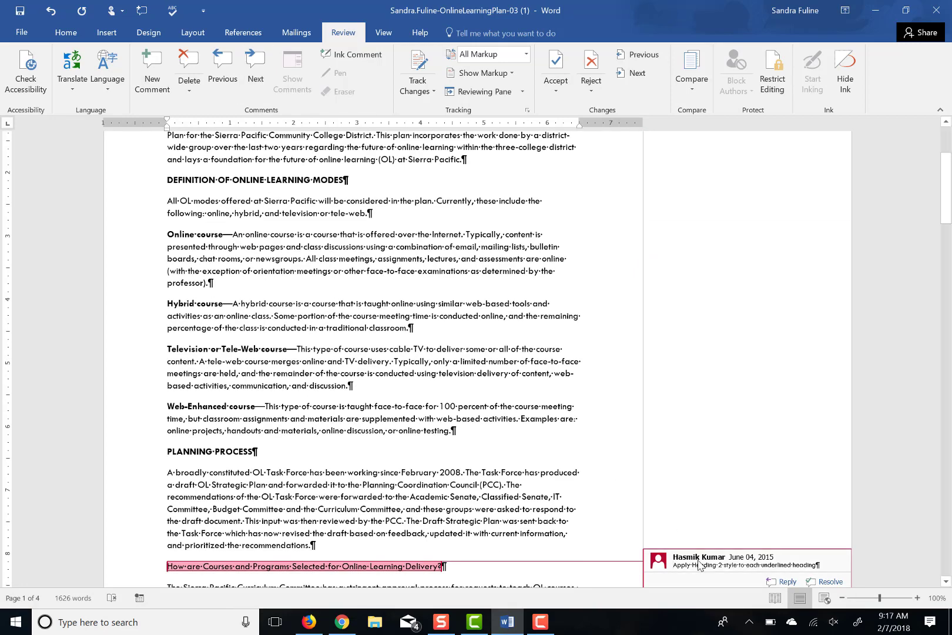
right_click(699, 564)
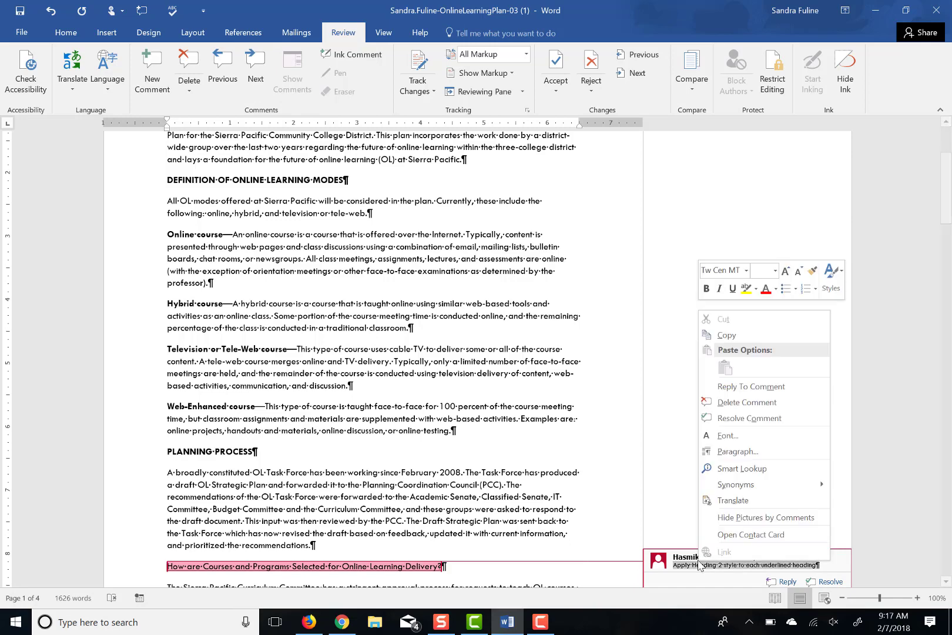
click(746, 404)
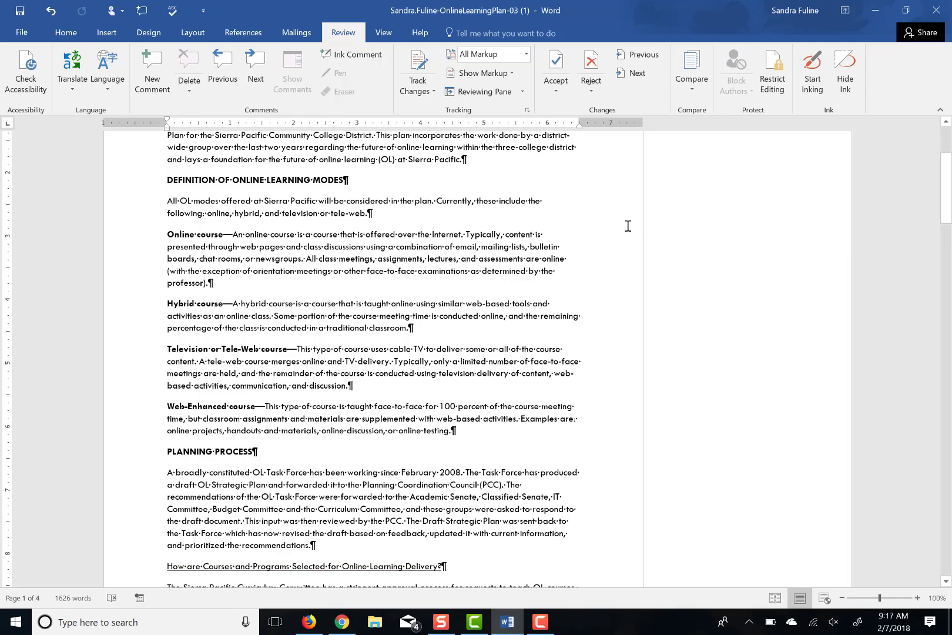
Set Display for Review to No Markup so the plan shows as clean final text
click(526, 54)
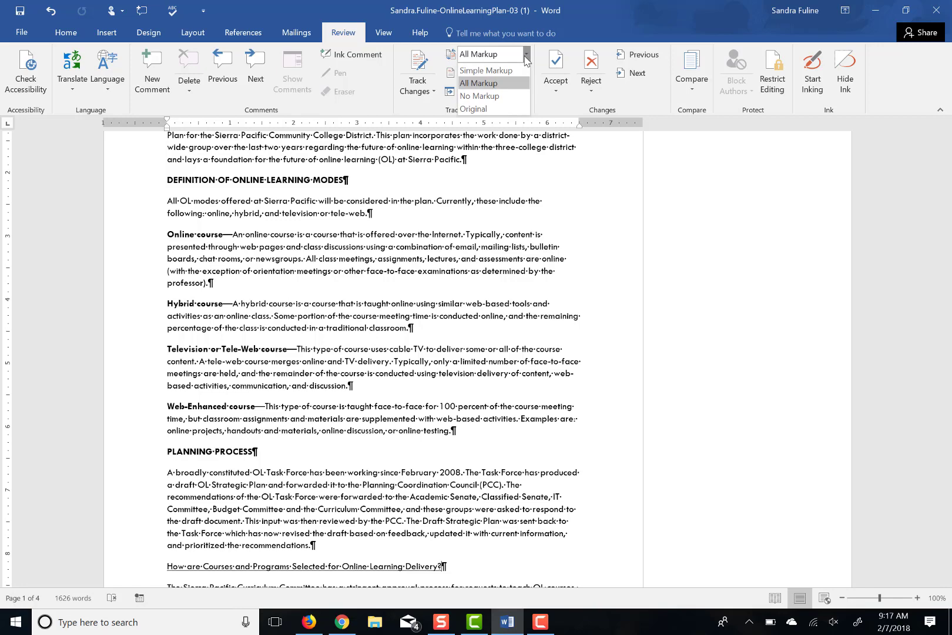
click(500, 96)
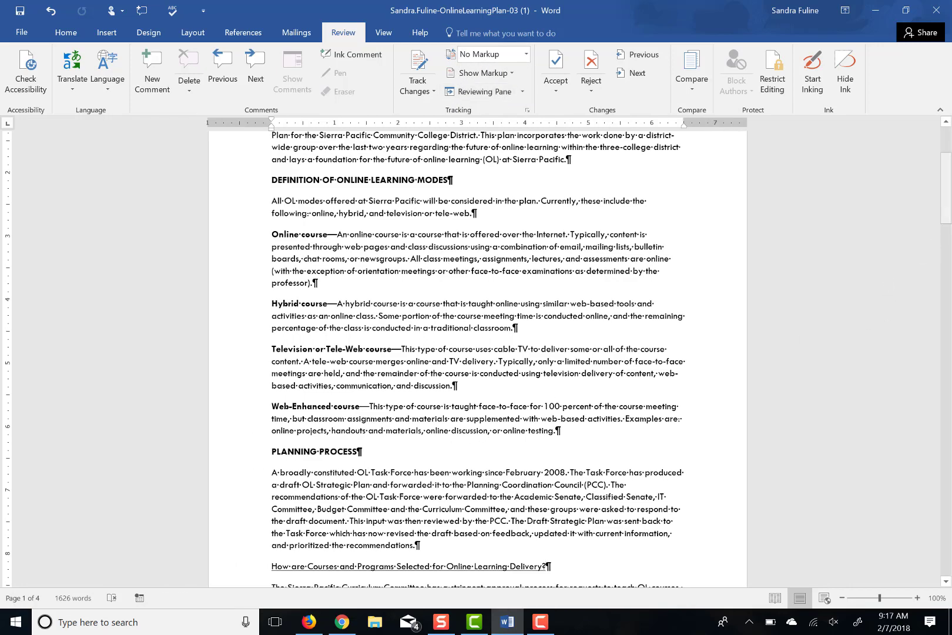
mouse_move(948, 201)
mouse_down()
mouse_move(947, 143)
mouse_move(947, 184)
mouse_up()
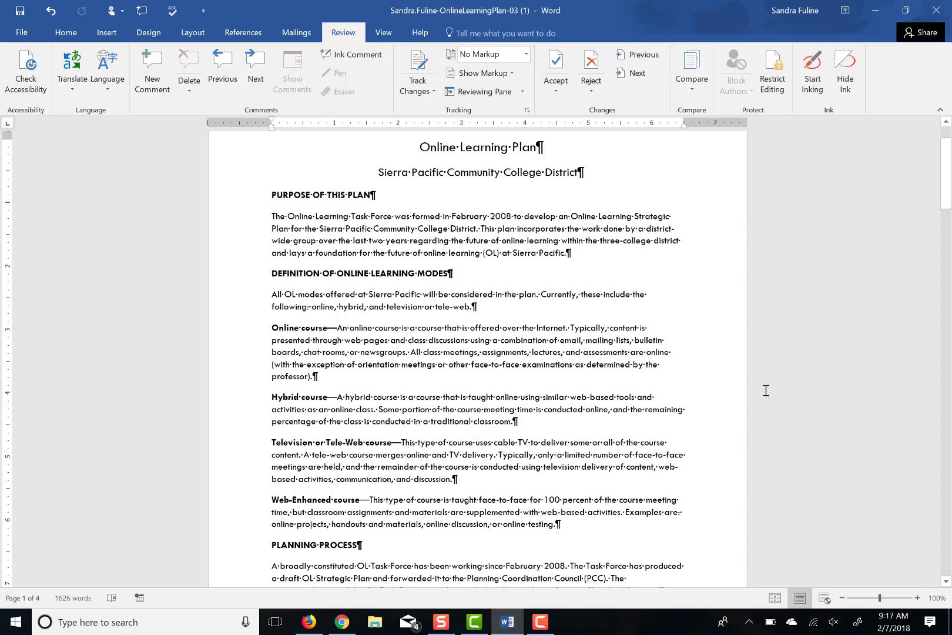
click(541, 622)
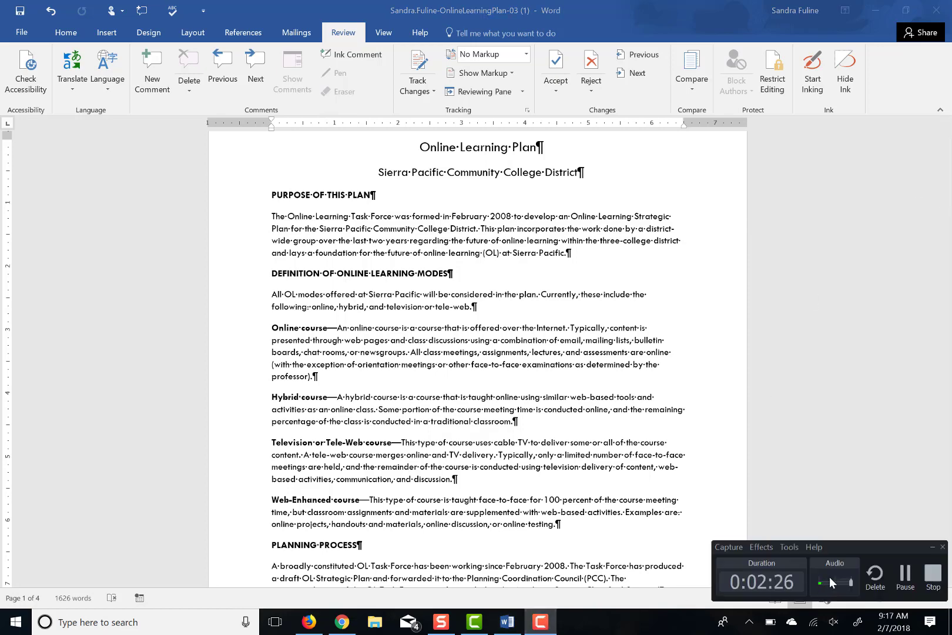
click(903, 579)
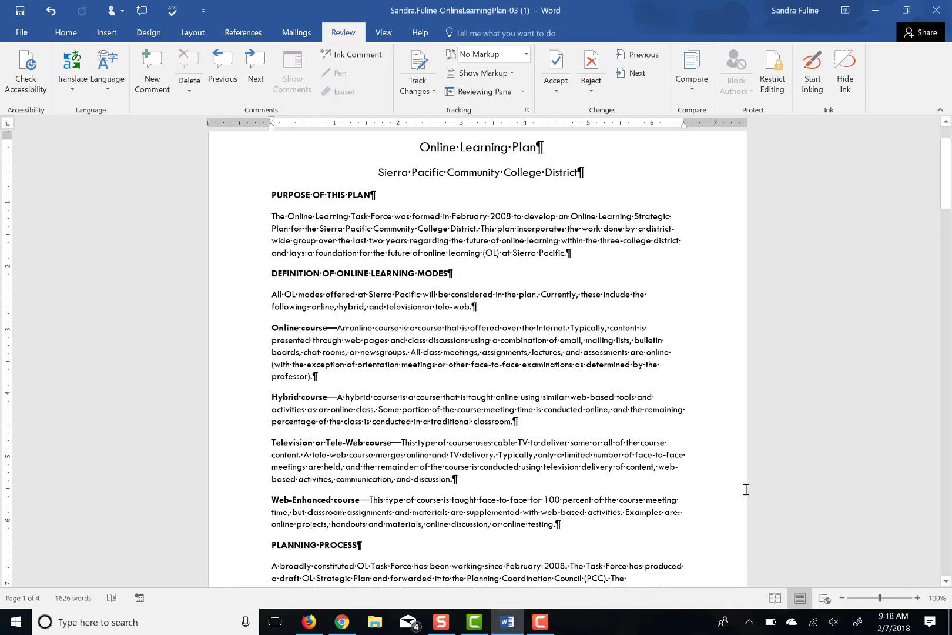
click(540, 625)
In Advanced Properties, set Title 'Online Learning Plan', Company 'Sierra Pacific Community College District', and the manager's name
click(541, 633)
click(14, 36)
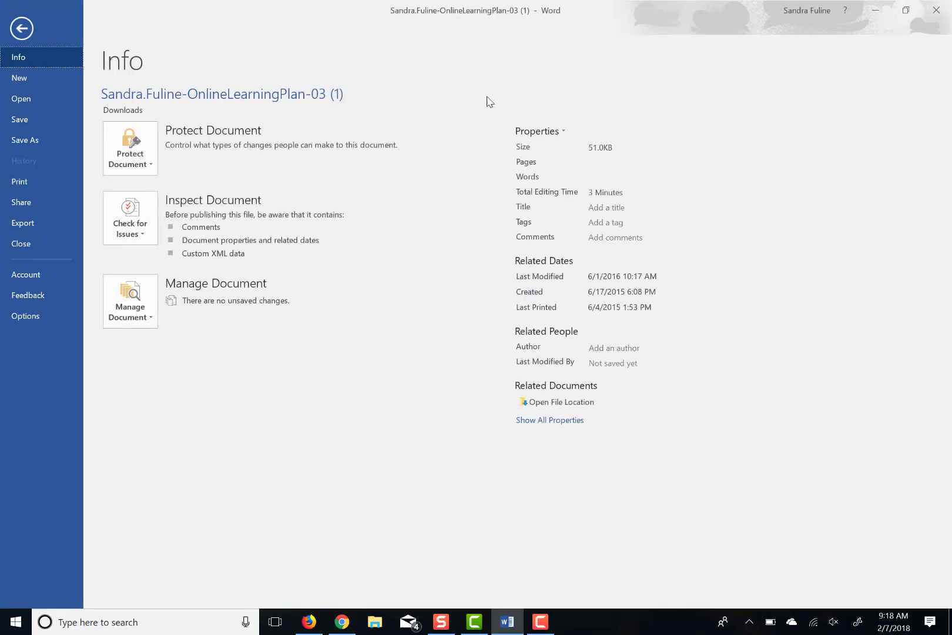
click(555, 130)
click(555, 161)
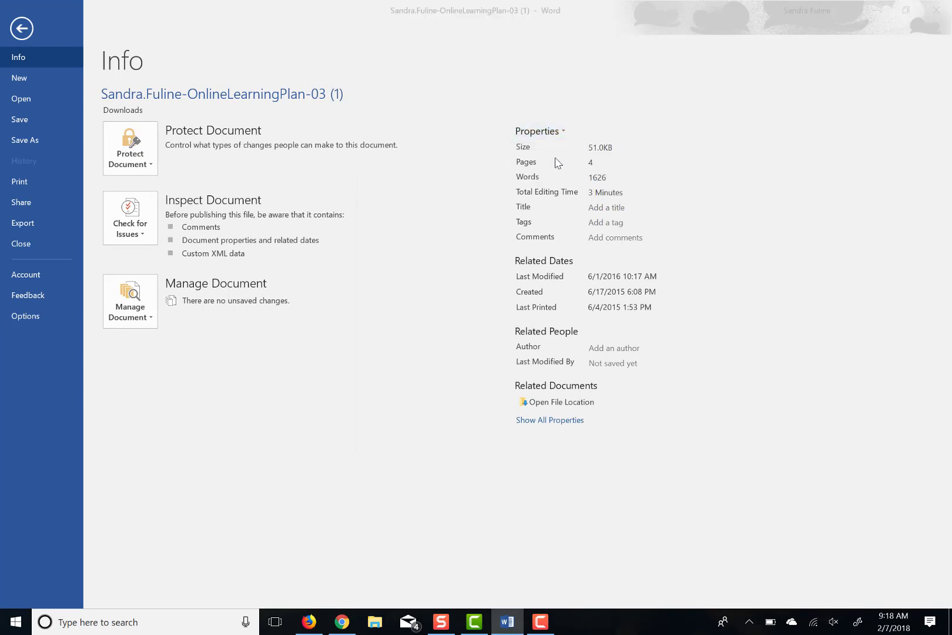
text(Online L)
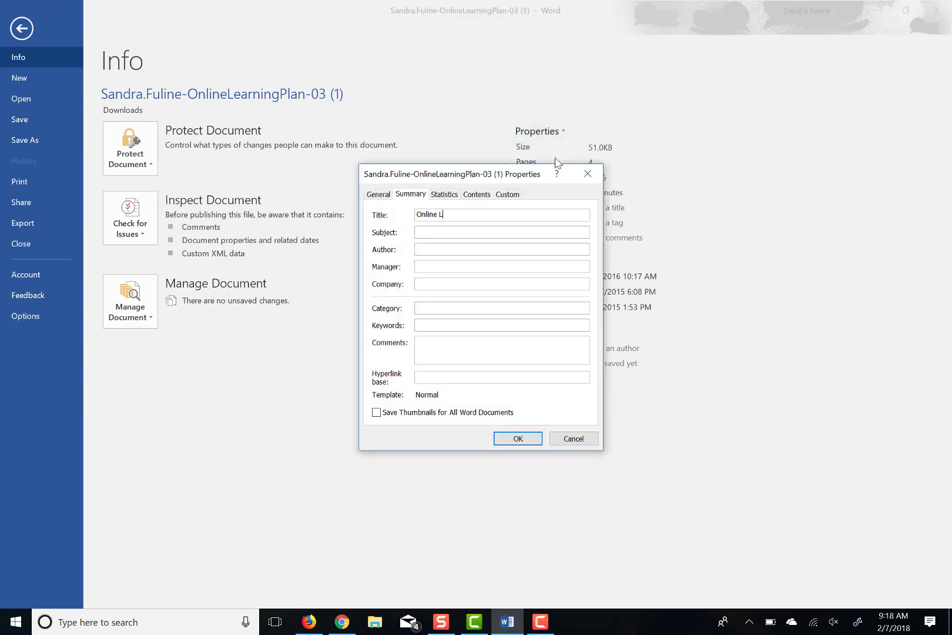
text(earnin)
text(g Plan)
text(Sierra Pacifi)
text(c Cummin)
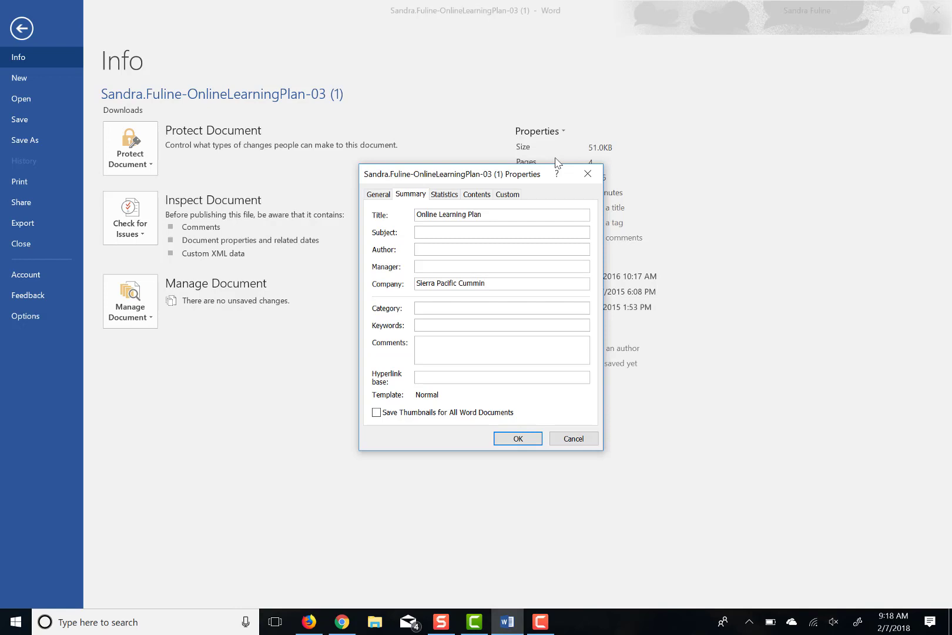
key(BackSpace)
key(BackSpace)
key(BackSpace)
key(BackSpace)
key(BackSpace)
text(ommun)
text(ity College D)
text(istrict)
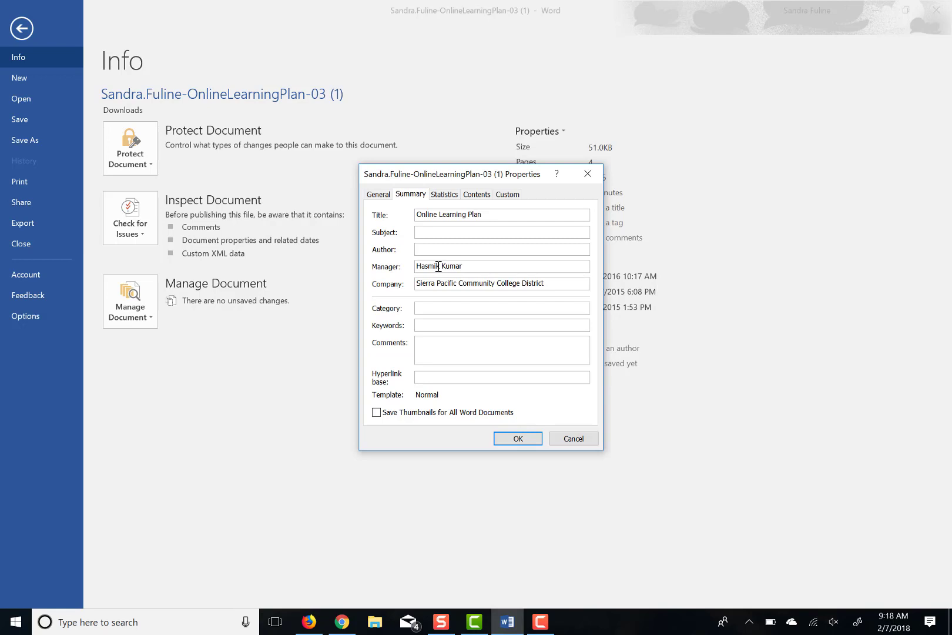
click(509, 442)
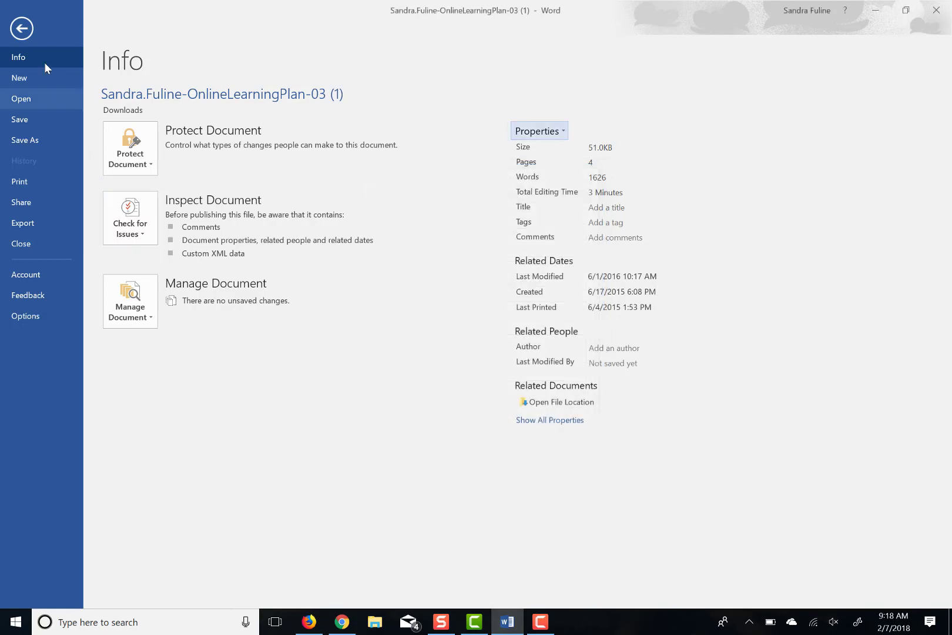
click(16, 35)
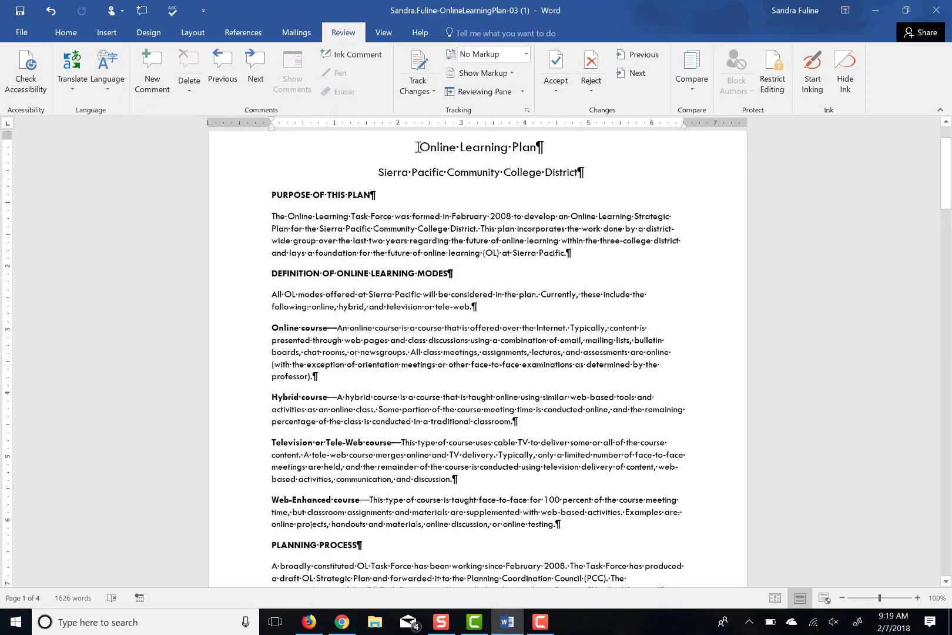
Apply the Title style to 'Online Learning Plan' and Subtitle to the Sierra Pacific district line
triple_click(577, 154)
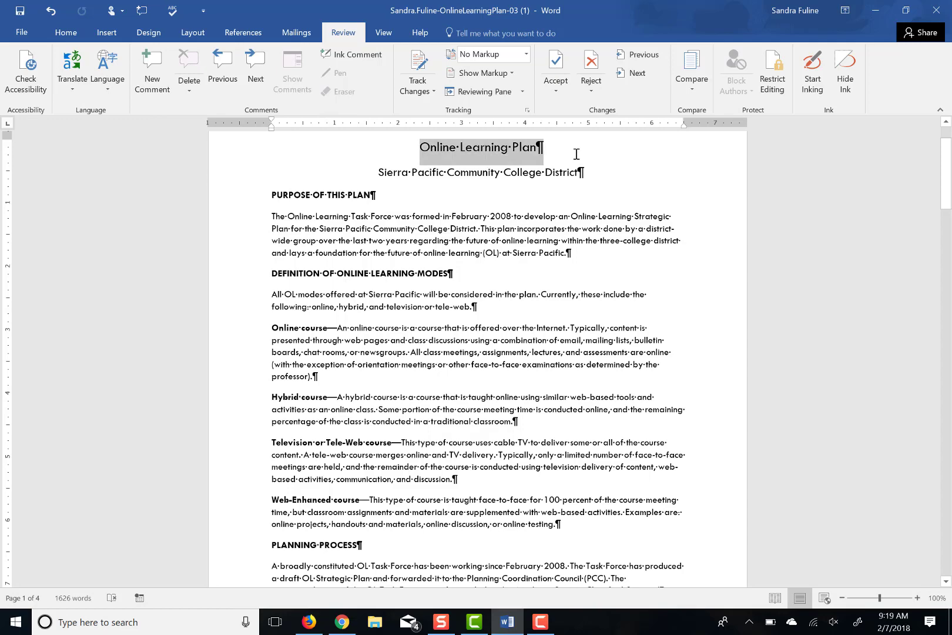
drag(946, 181, 947, 154)
click(65, 32)
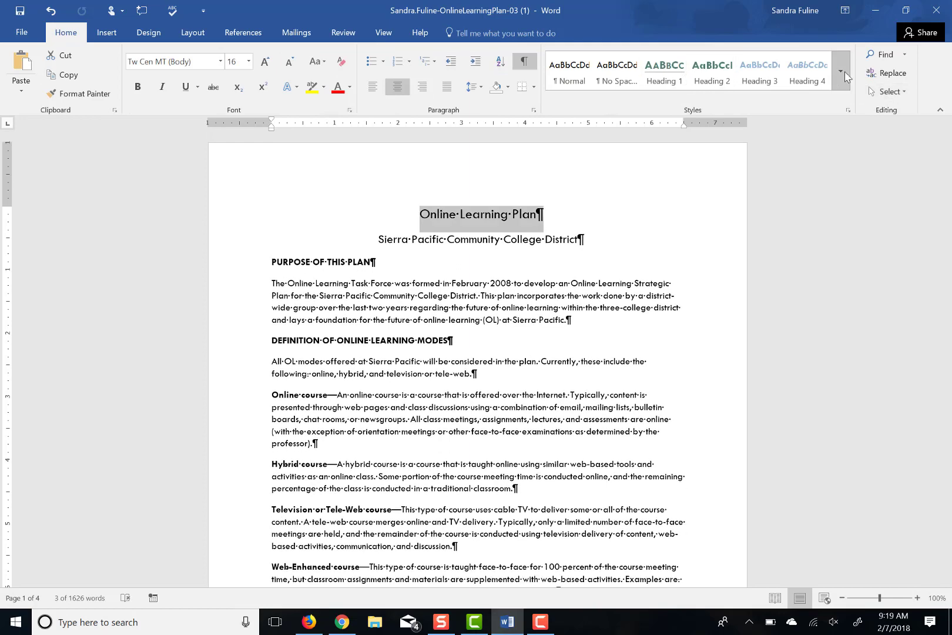
click(848, 77)
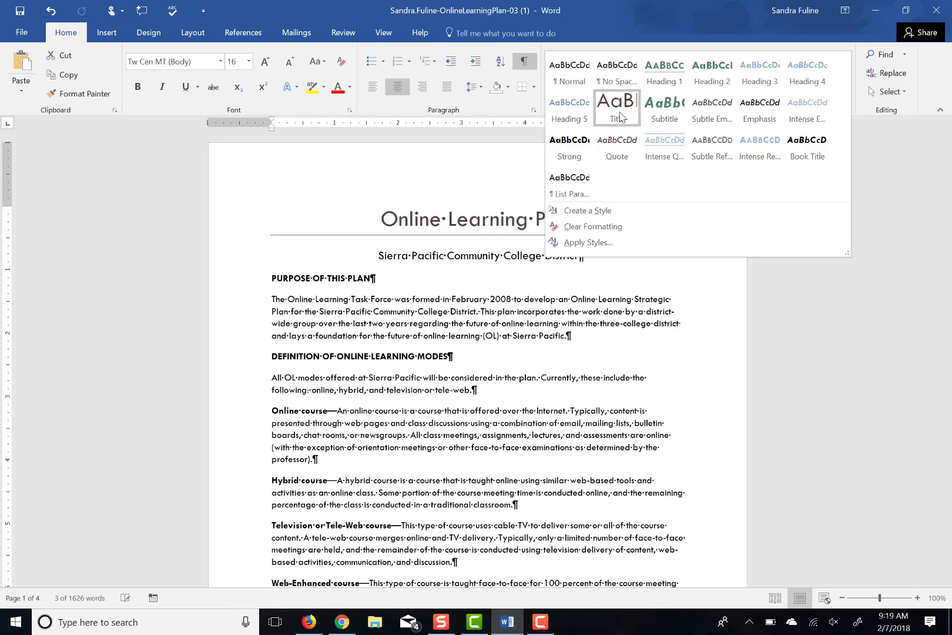
click(620, 115)
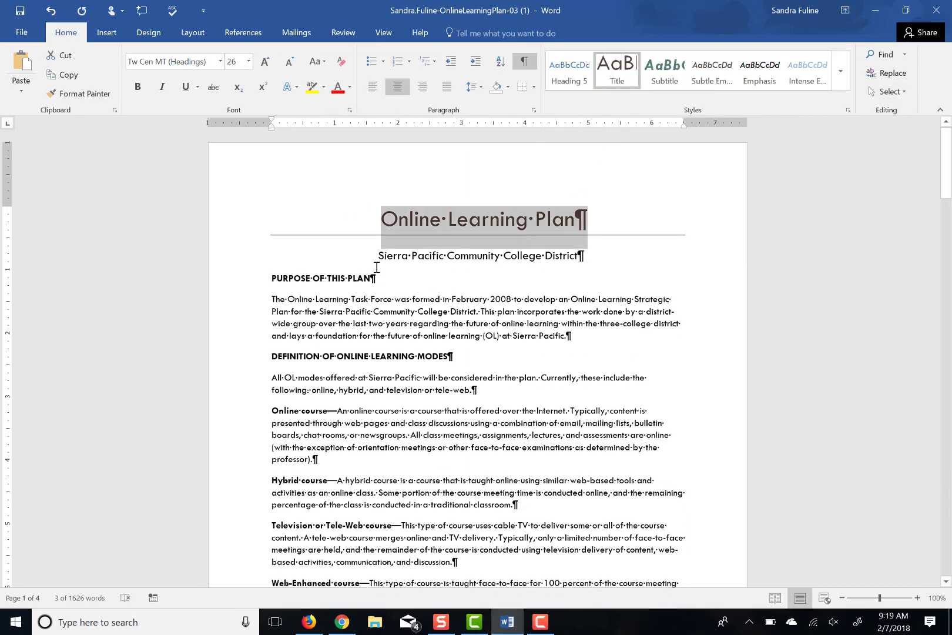
drag(373, 259, 576, 259)
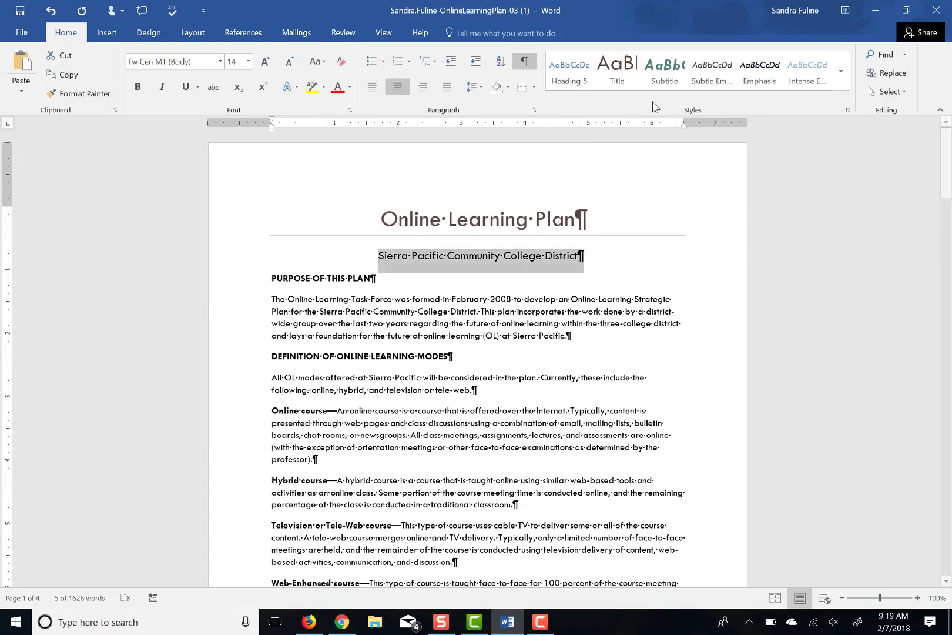
click(661, 75)
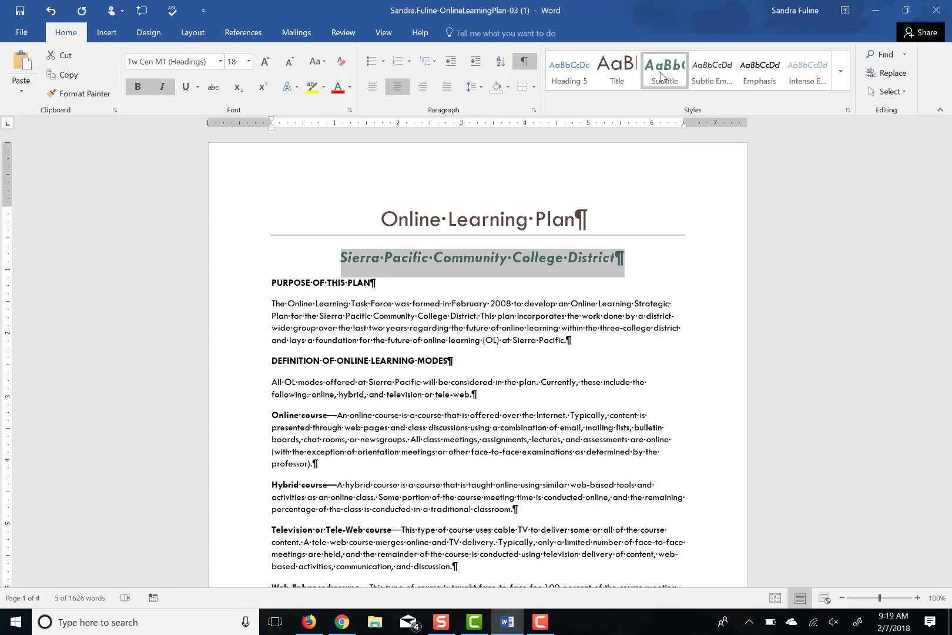
click(391, 29)
In Multiple Pages view, give the four all-caps headings, e.g. PURPOSE OF THIS PLAN, the Heading 1 style
click(465, 73)
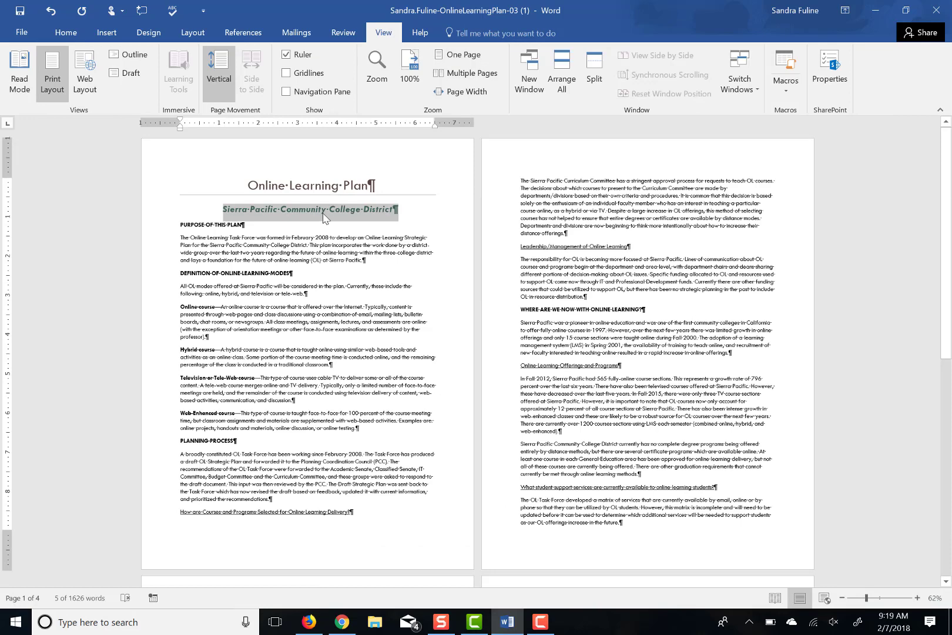
click(176, 227)
drag(176, 226, 263, 227)
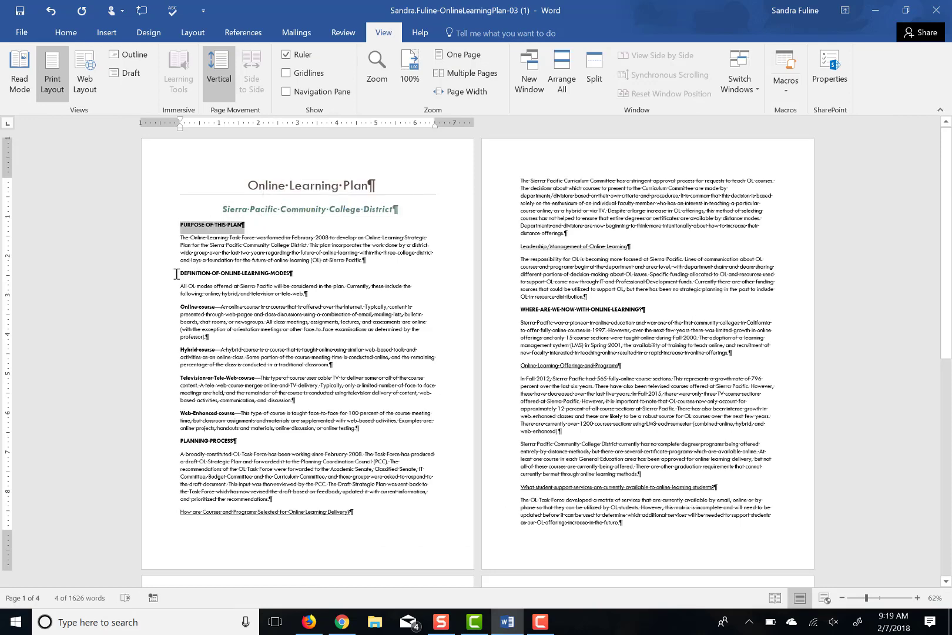
drag(176, 274, 291, 275)
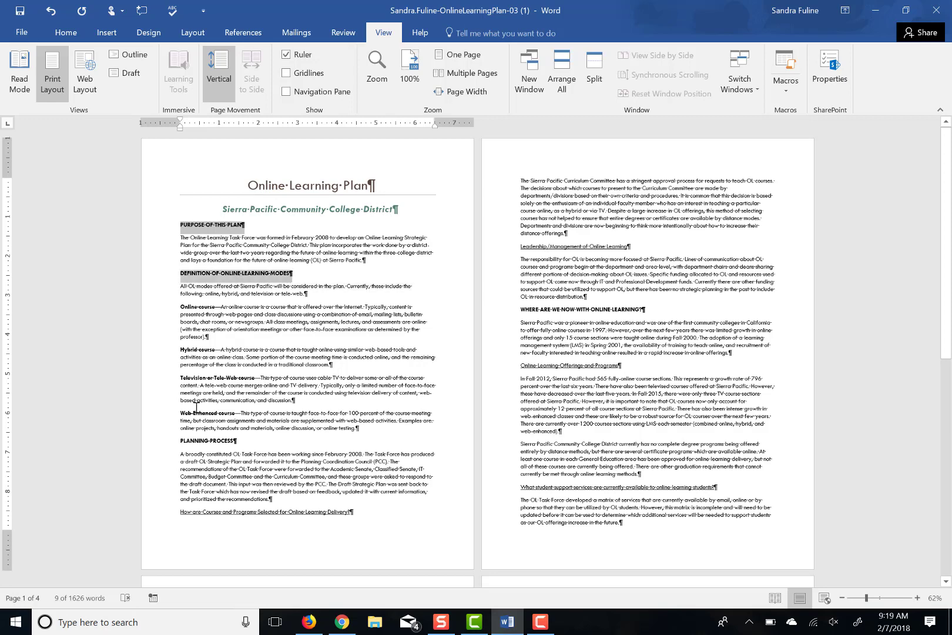
drag(179, 440, 242, 448)
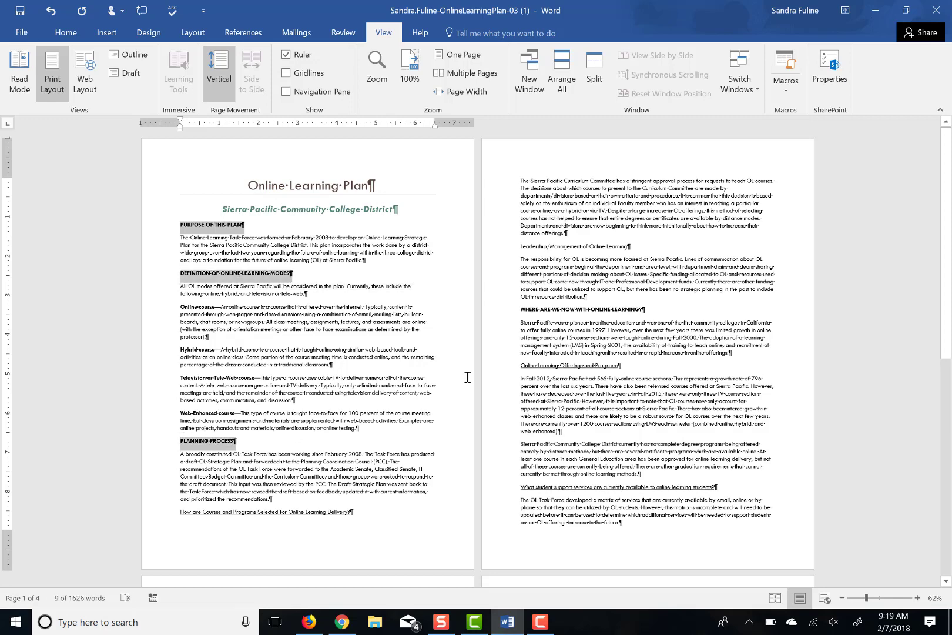
drag(521, 310, 646, 312)
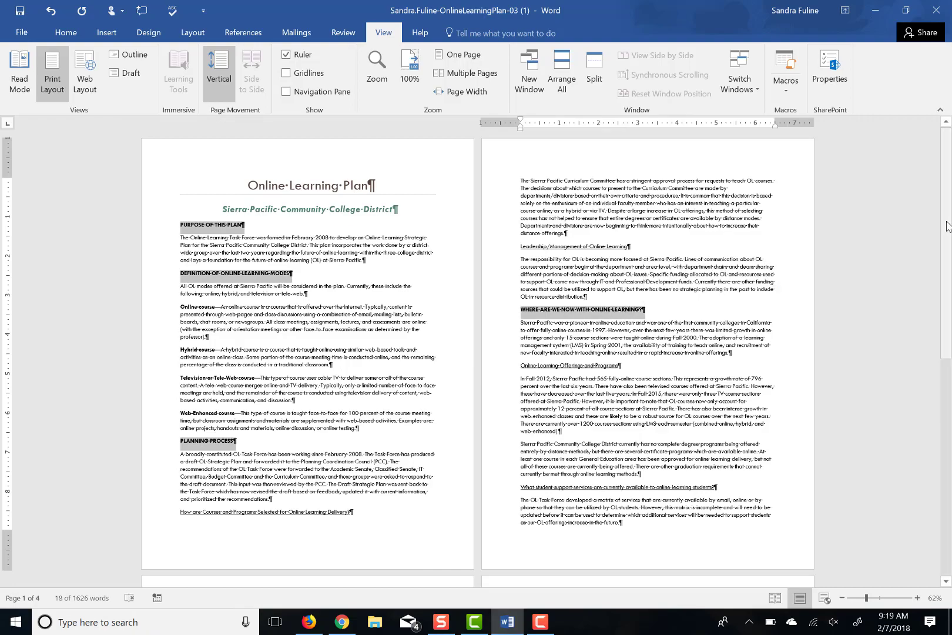
drag(948, 226, 951, 510)
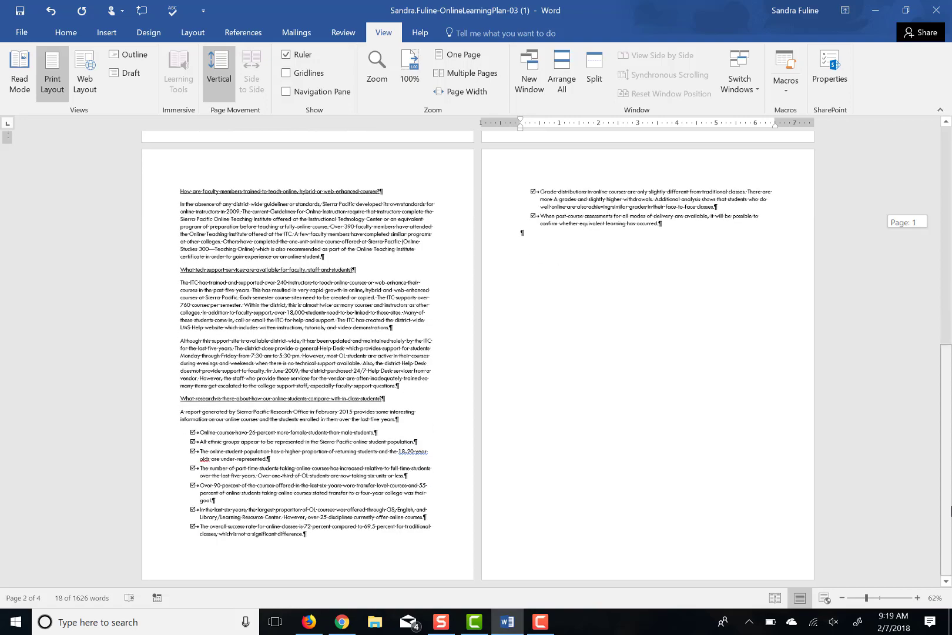
drag(945, 487, 926, 217)
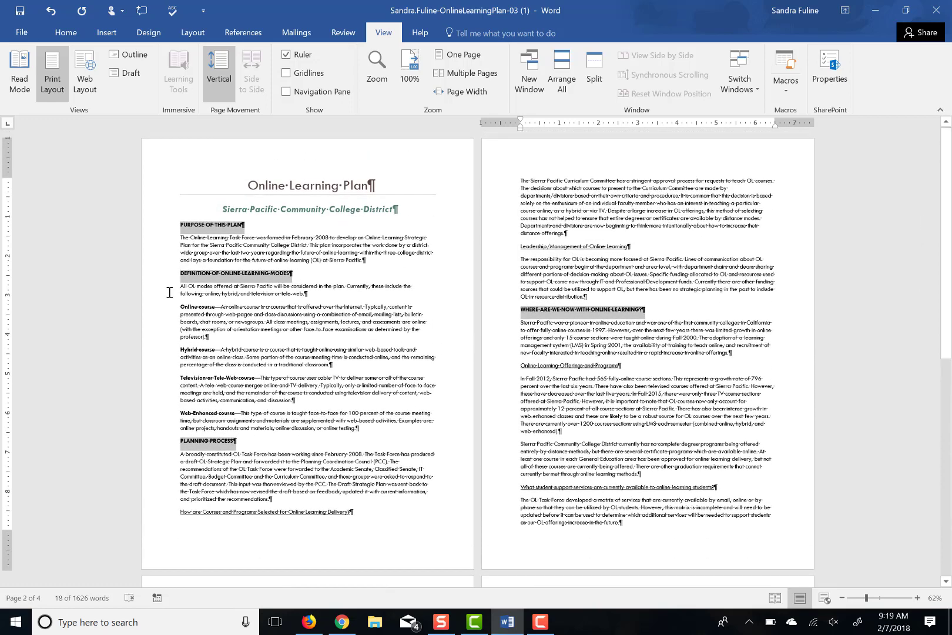
click(65, 32)
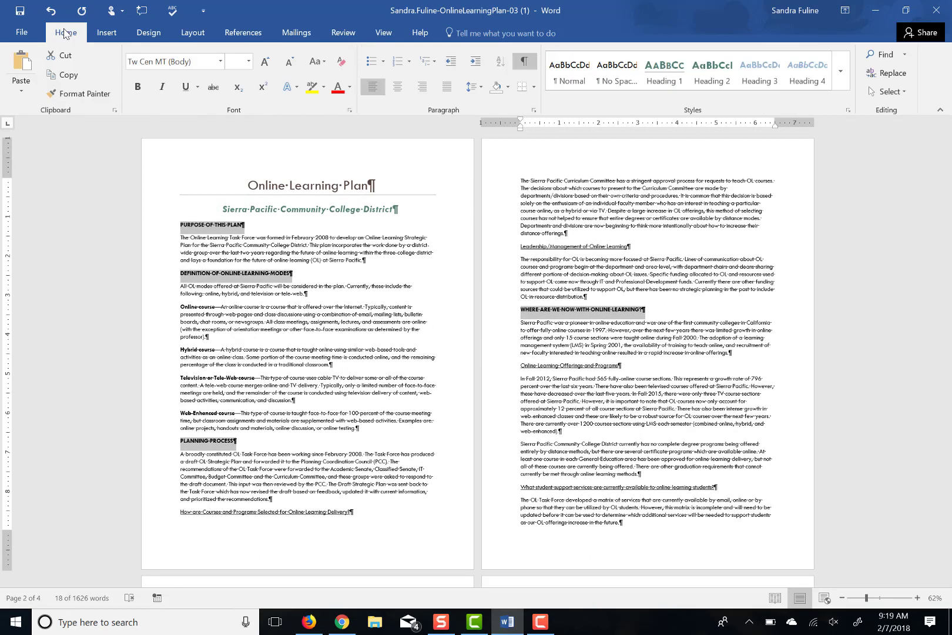
click(675, 70)
click(677, 71)
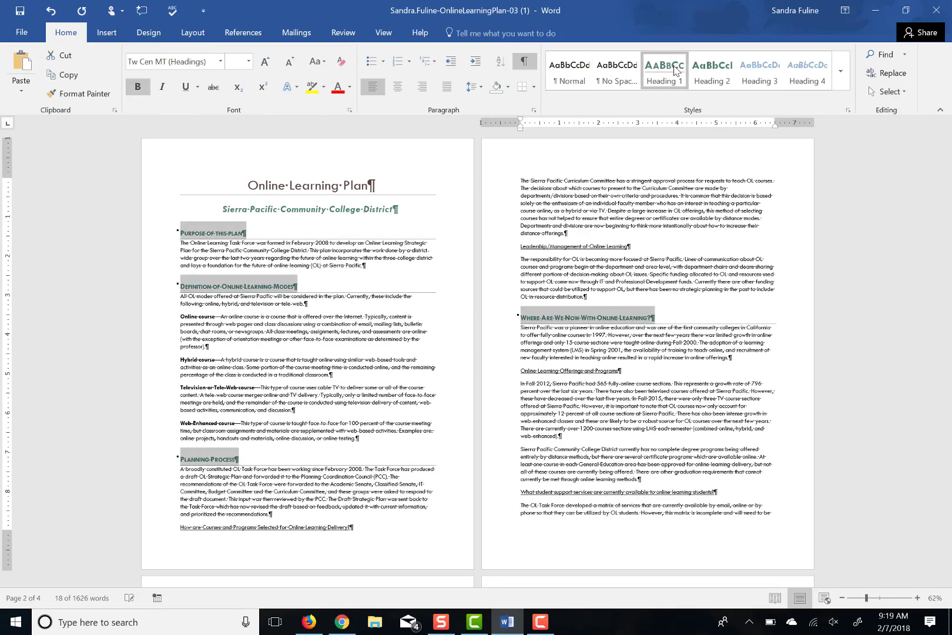
click(200, 496)
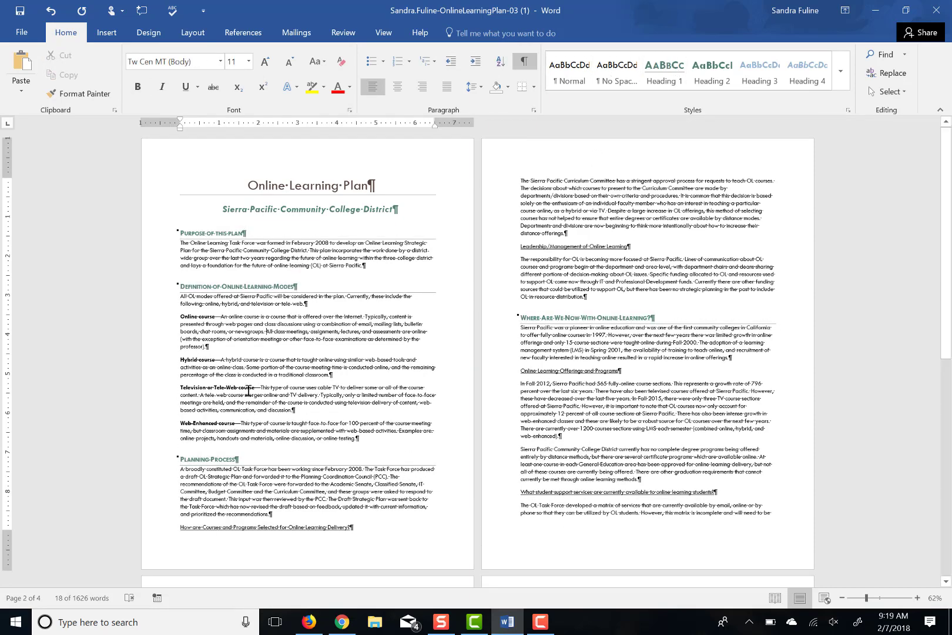
Apply Heading 2 to the seven subsection and question headings, including Leadership/Management of Online Learning
drag(177, 530, 365, 547)
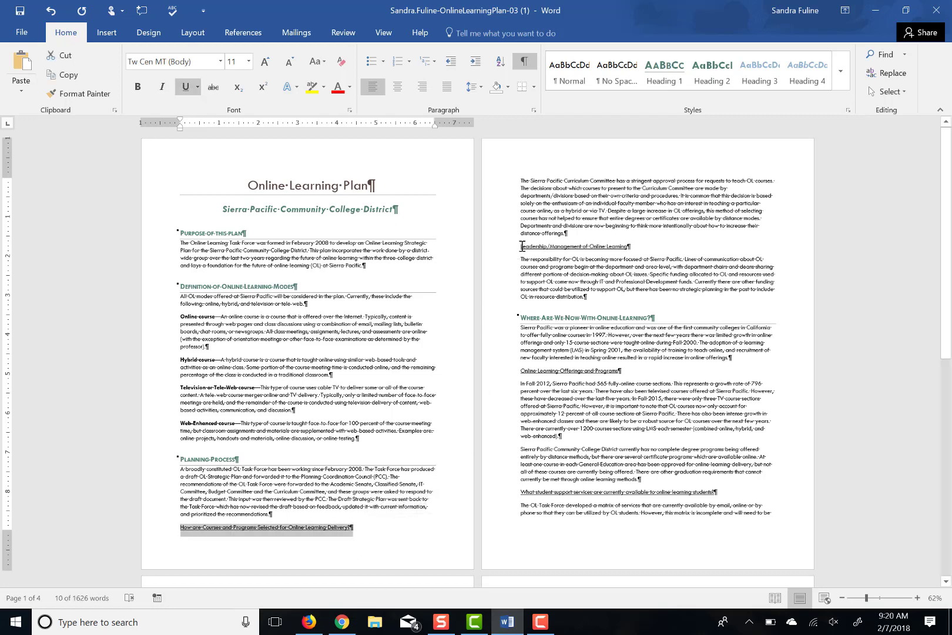
drag(522, 247, 641, 249)
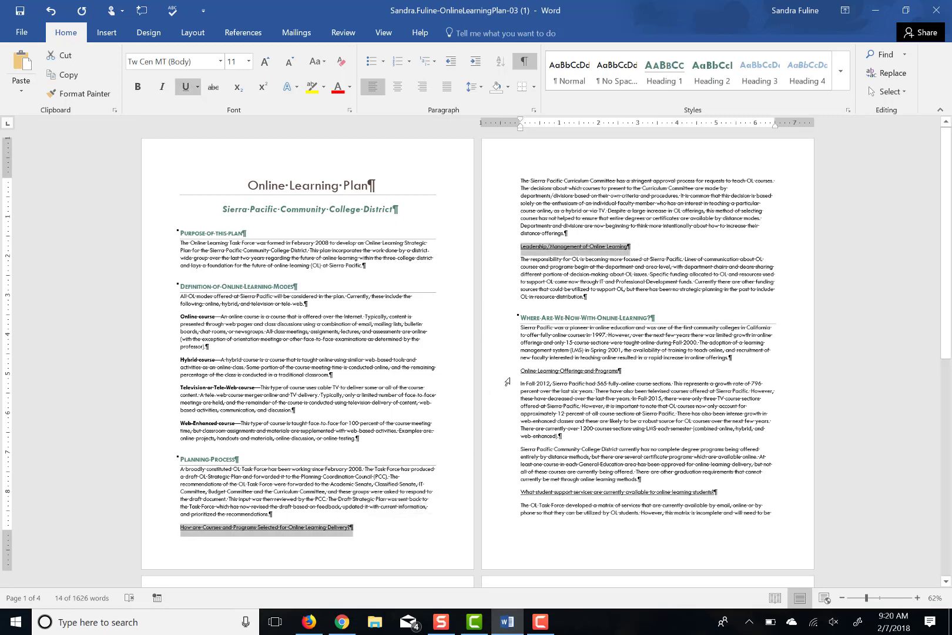
drag(515, 370, 625, 375)
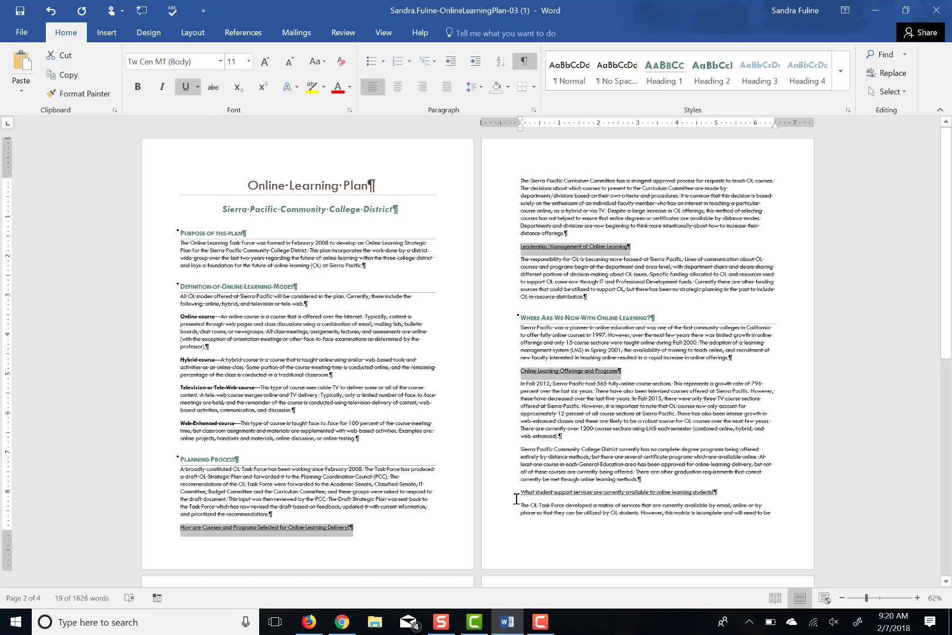
drag(516, 498, 717, 492)
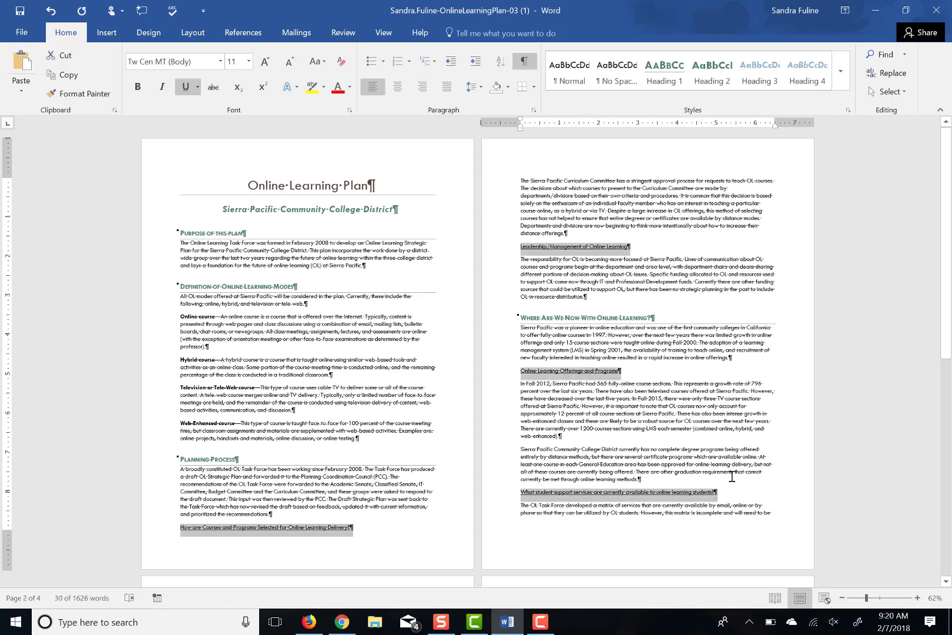
drag(945, 303, 948, 517)
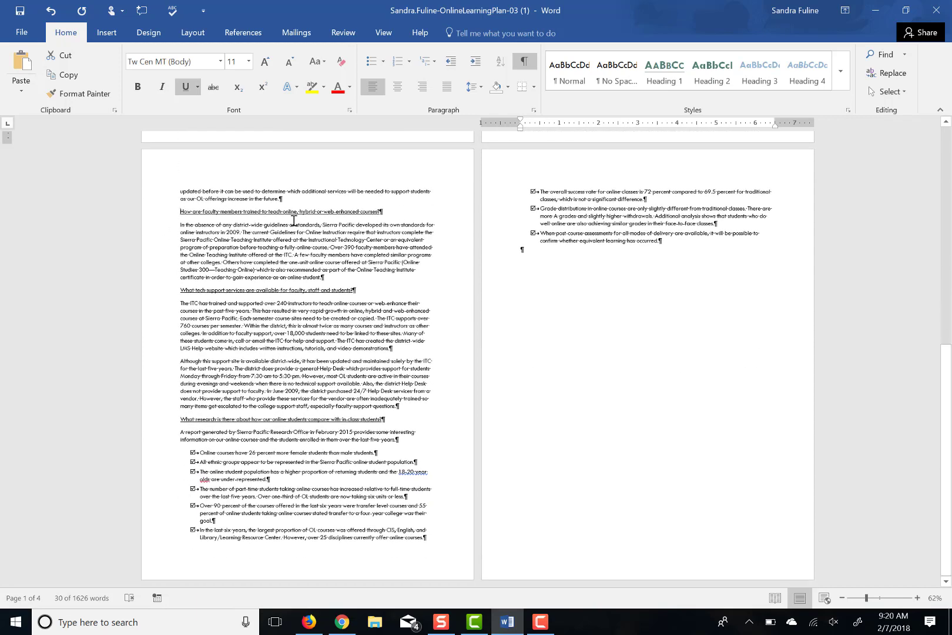
drag(180, 212, 383, 213)
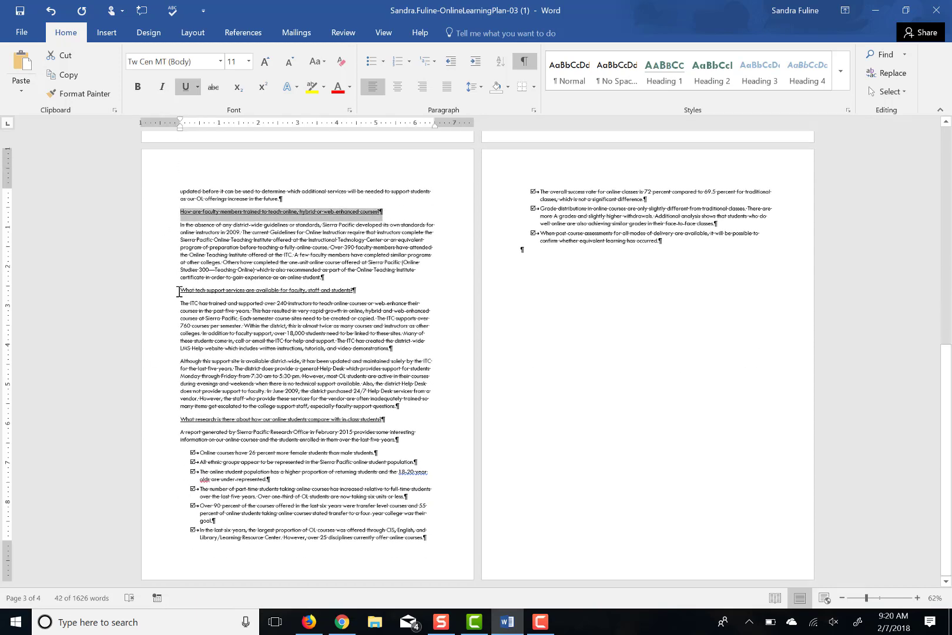
drag(178, 292, 359, 294)
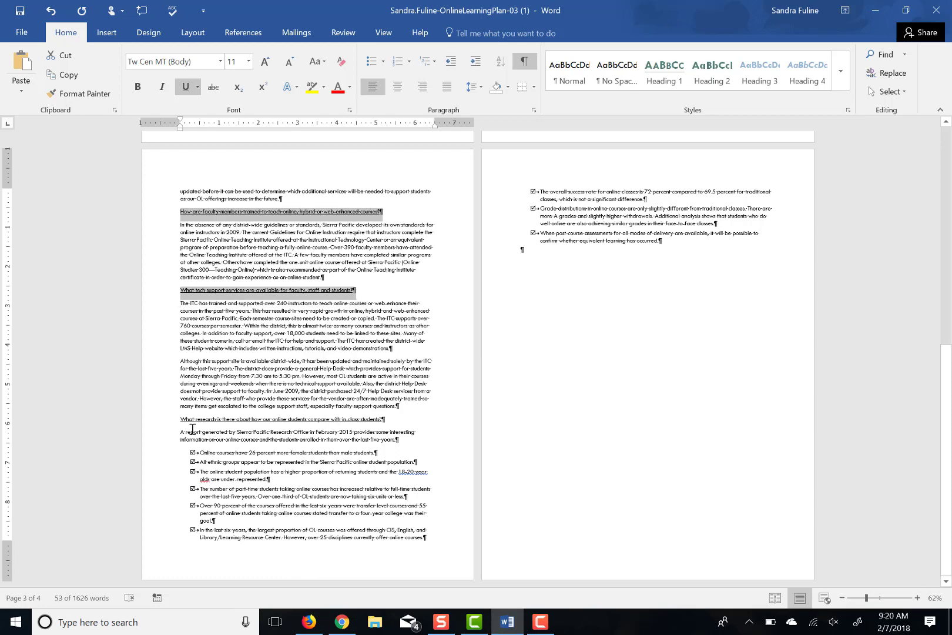
drag(178, 420, 396, 426)
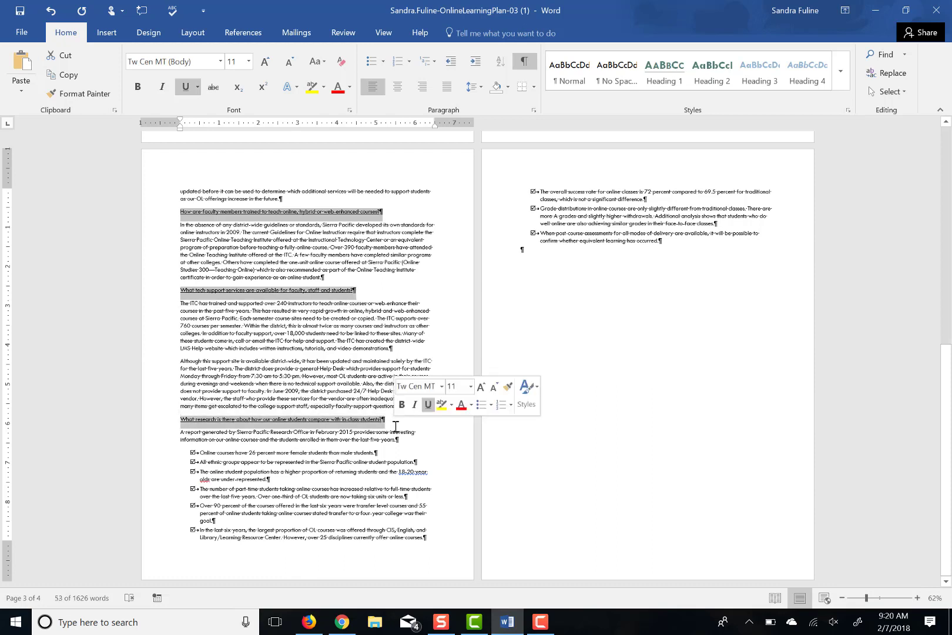
drag(949, 451, 921, 236)
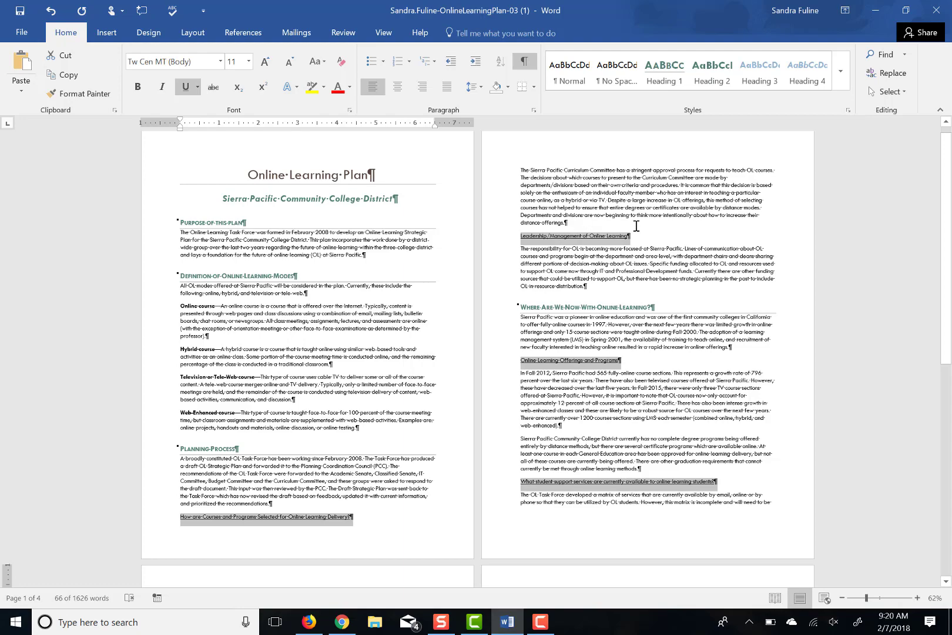
click(713, 84)
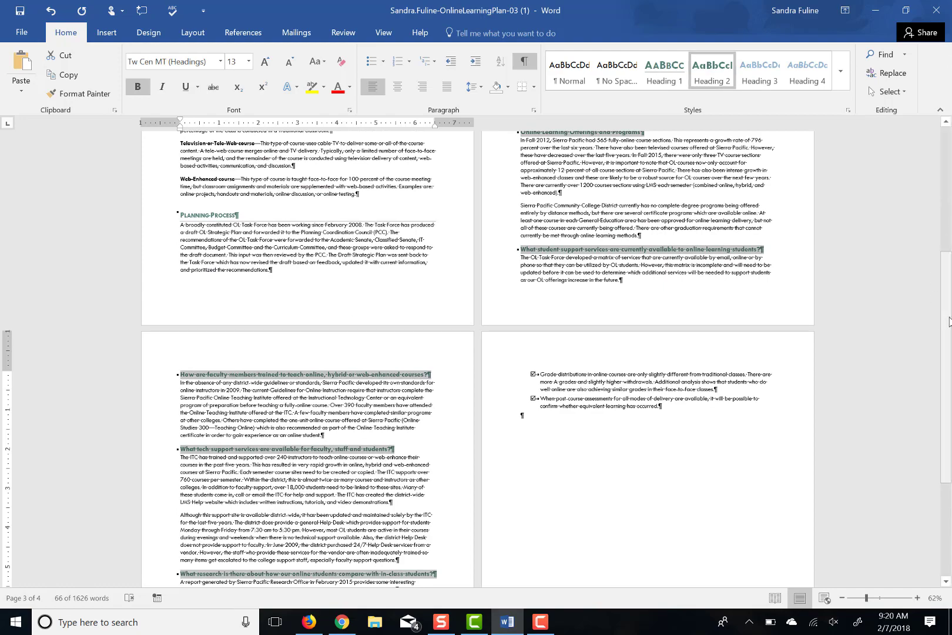
drag(948, 247, 948, 125)
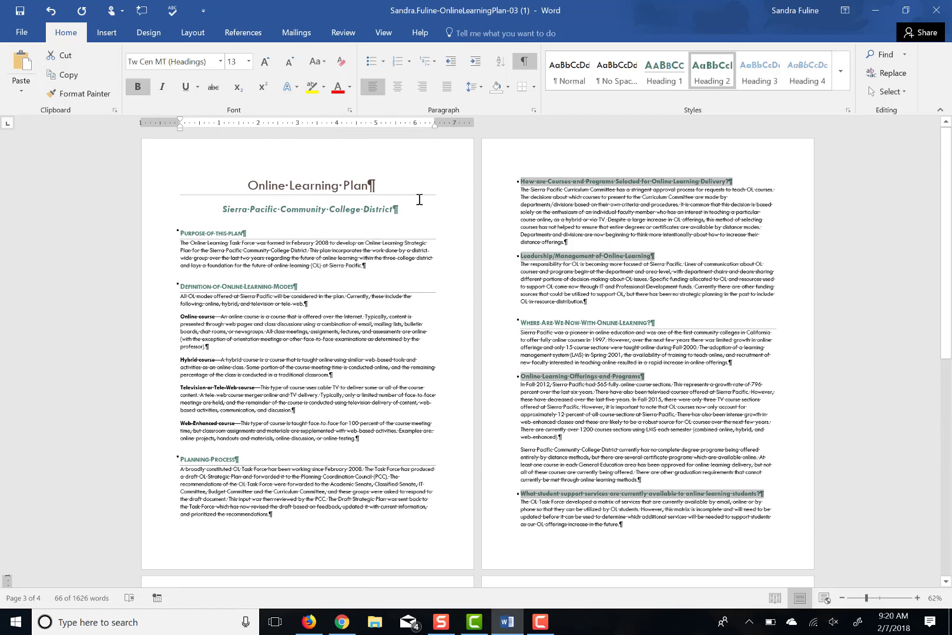
click(396, 209)
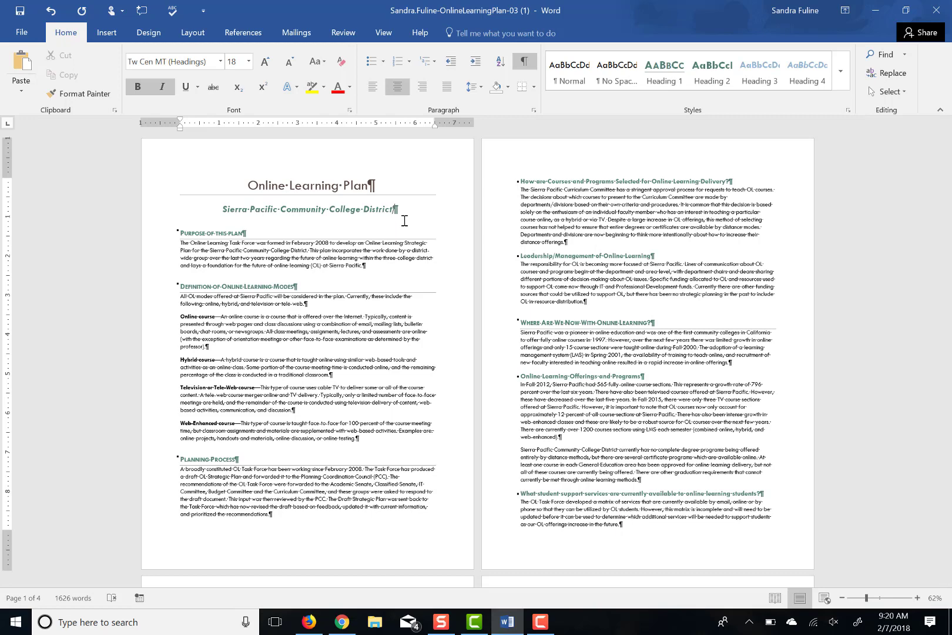
Insert a page break before 'Purpose of this plan' so page 1 keeps only the title and subtitle
click(181, 233)
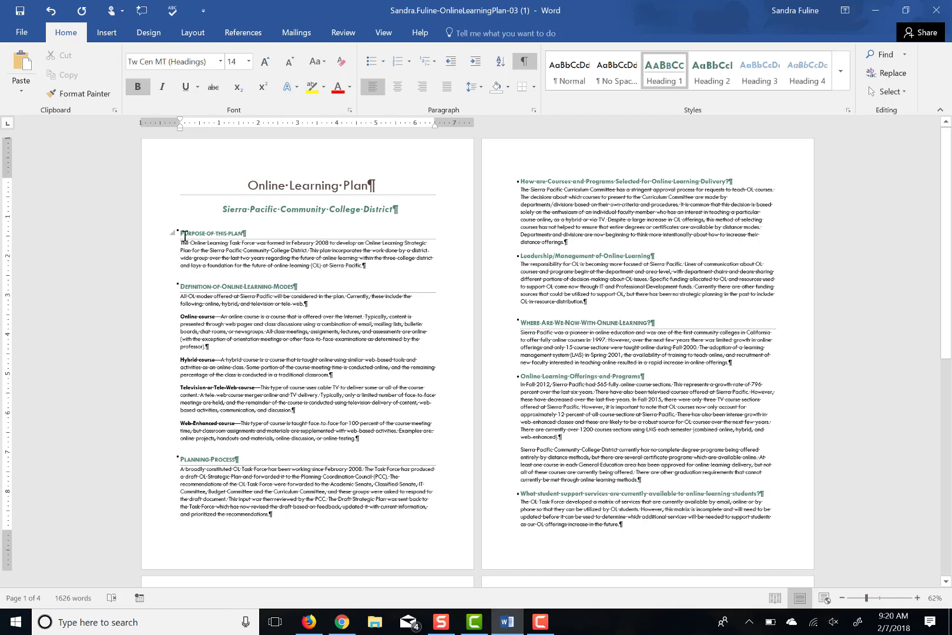
key(ctrl+Return)
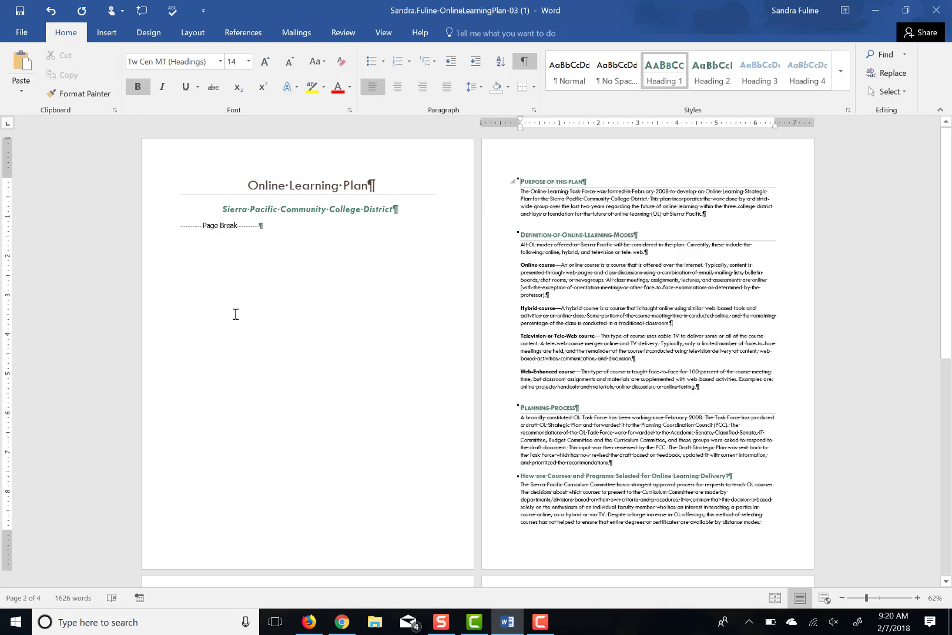
click(182, 228)
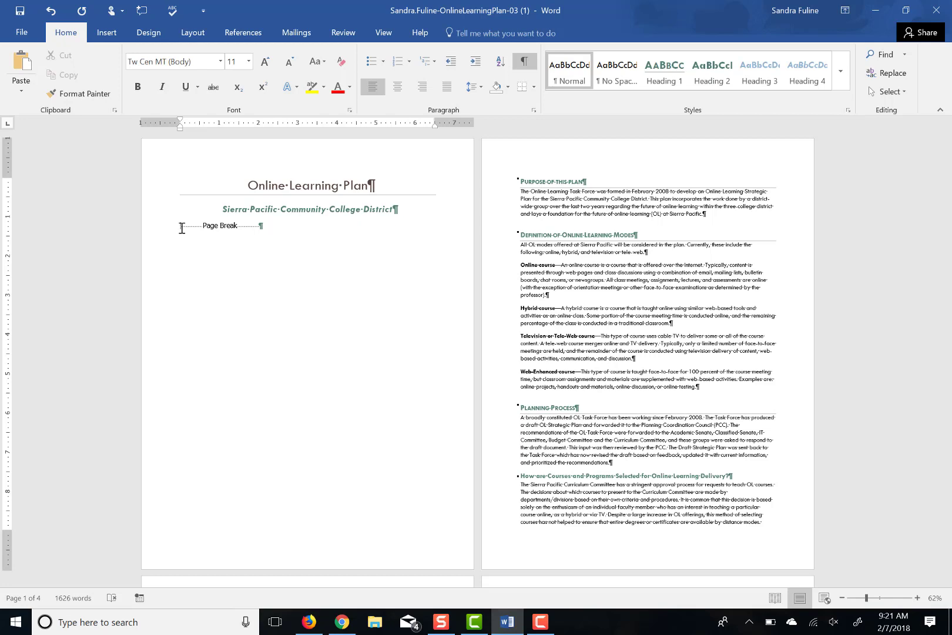
Insert an Automatic Table 2 table of contents below the subtitle on page 1
click(242, 37)
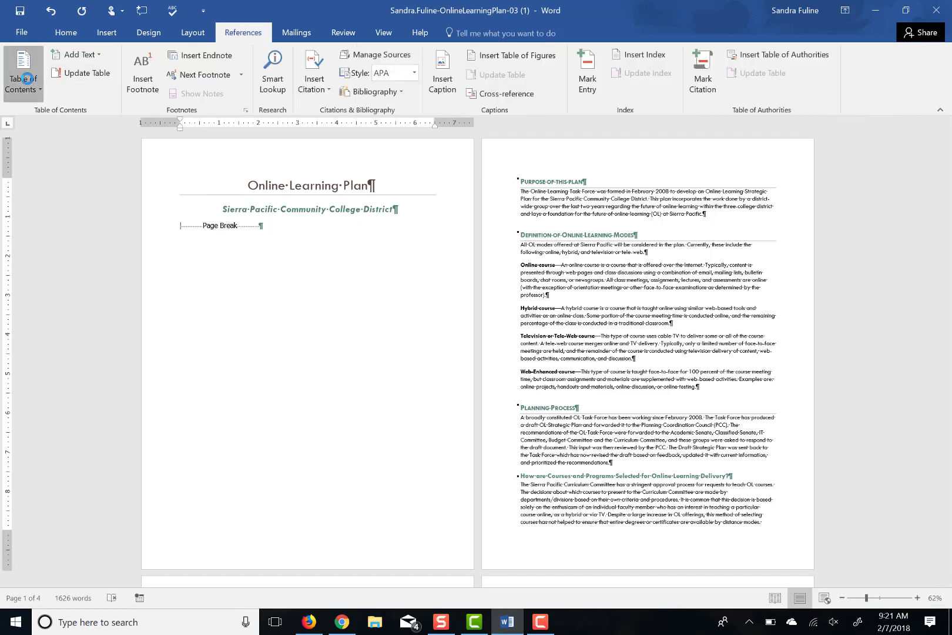
click(27, 78)
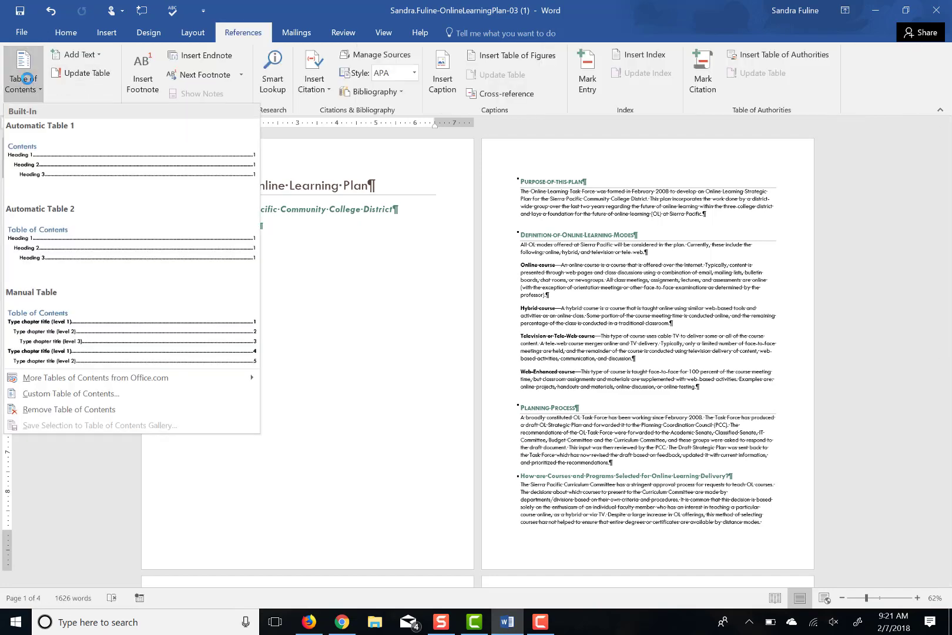
click(101, 232)
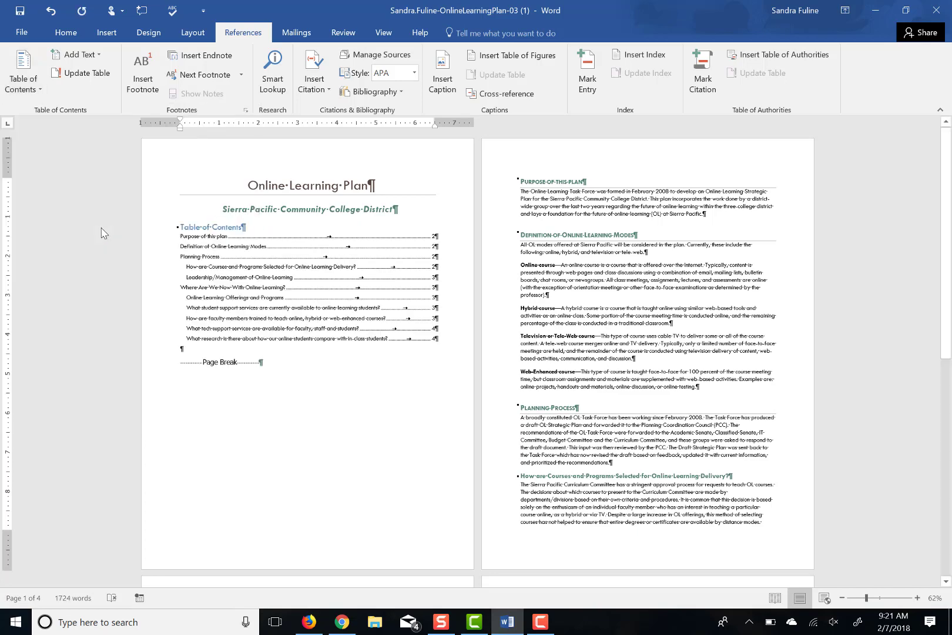
Change the Table of Contents heading font colour to black
drag(249, 230, 177, 224)
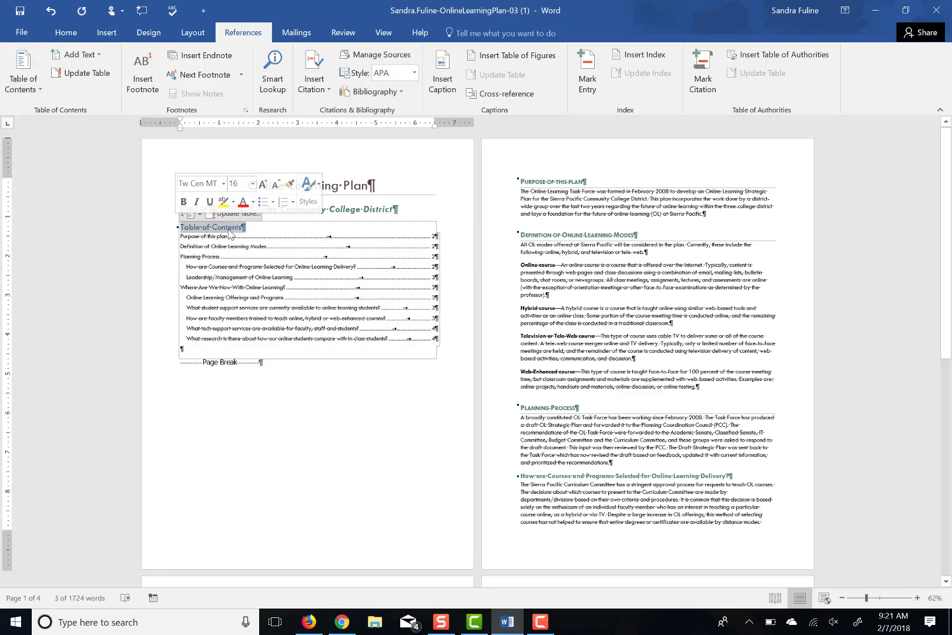
click(61, 30)
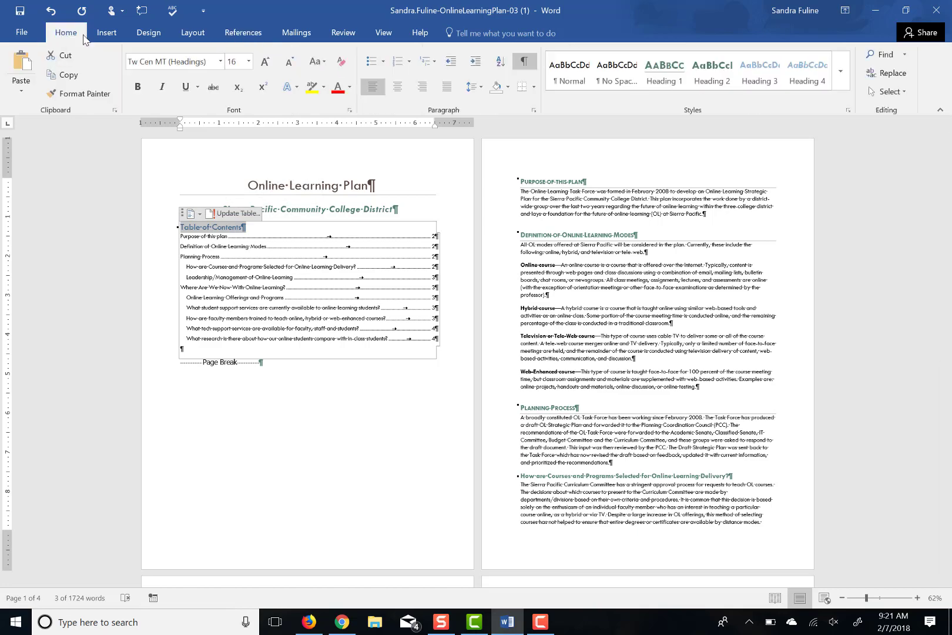
click(351, 88)
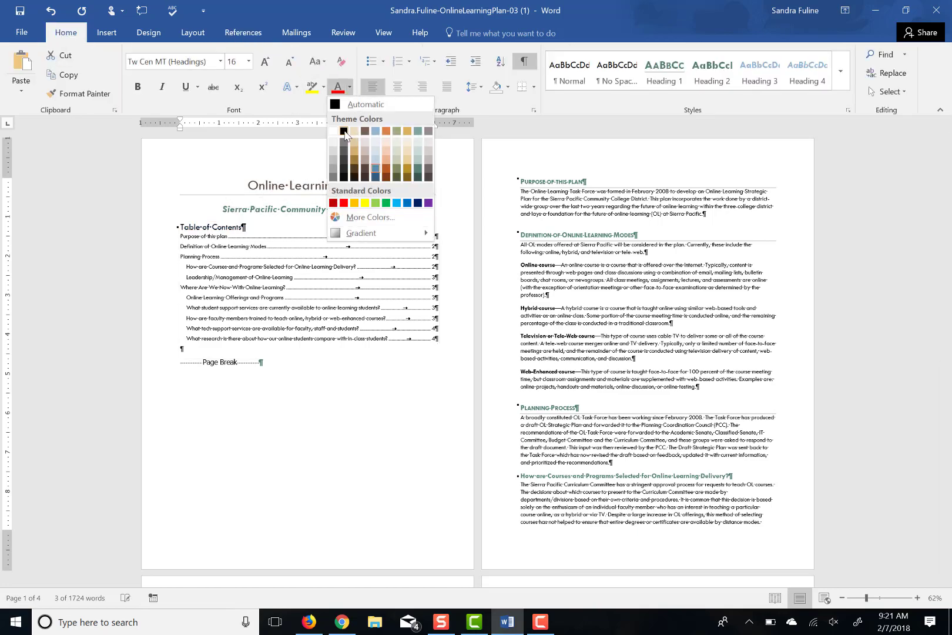
click(345, 133)
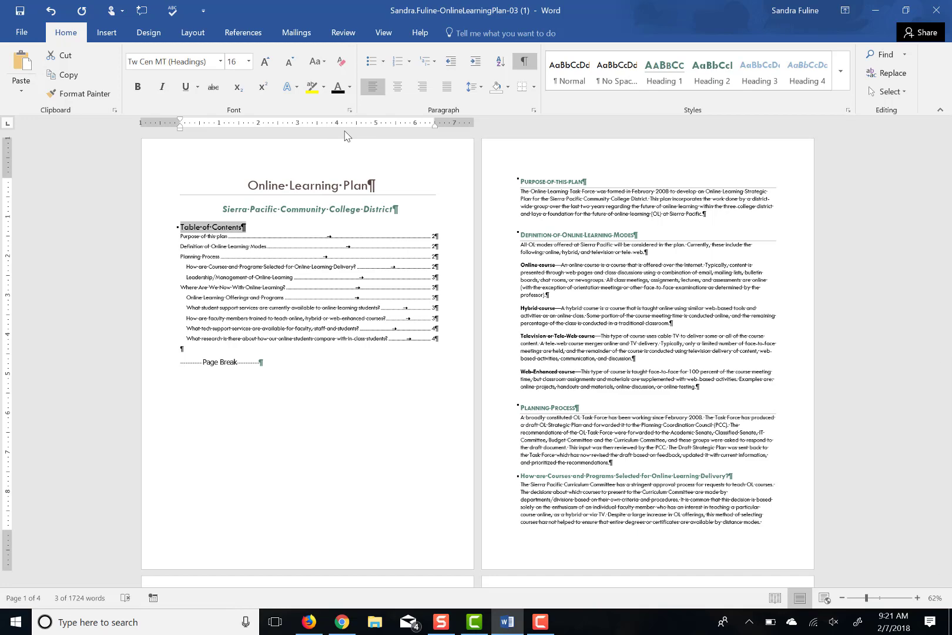
click(573, 371)
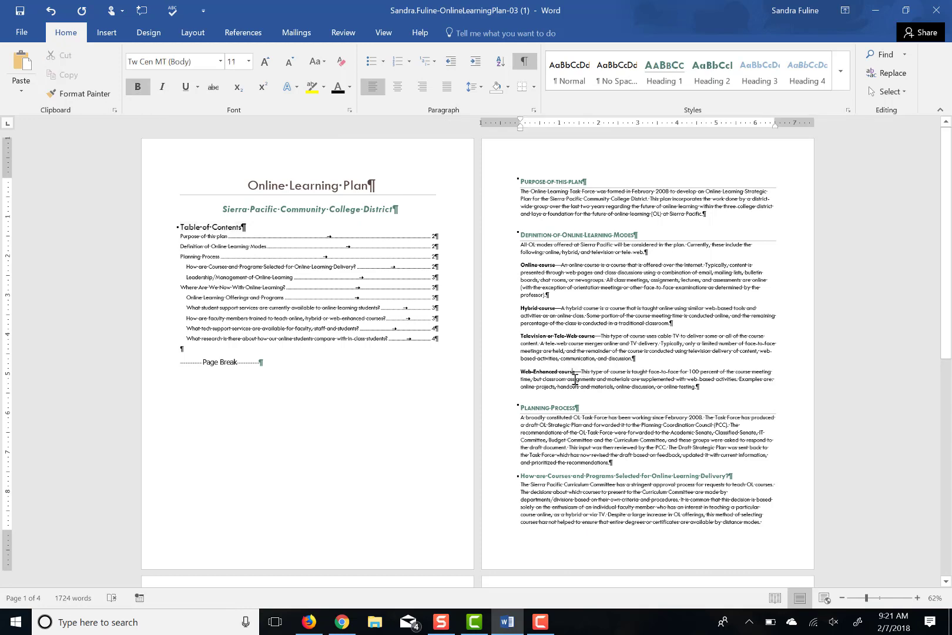
At 120% zoom, add the footnote 'This is a non-OL course that uses OL tools.' after Web-Enhanced course
click(918, 598)
click(919, 598)
click(919, 598)
click(919, 597)
click(919, 598)
click(918, 598)
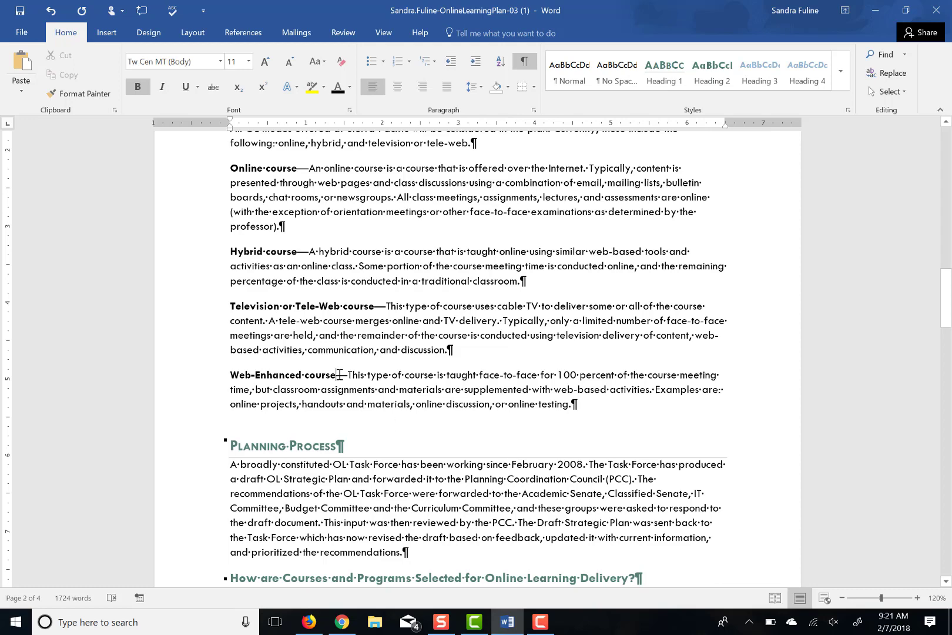
click(243, 32)
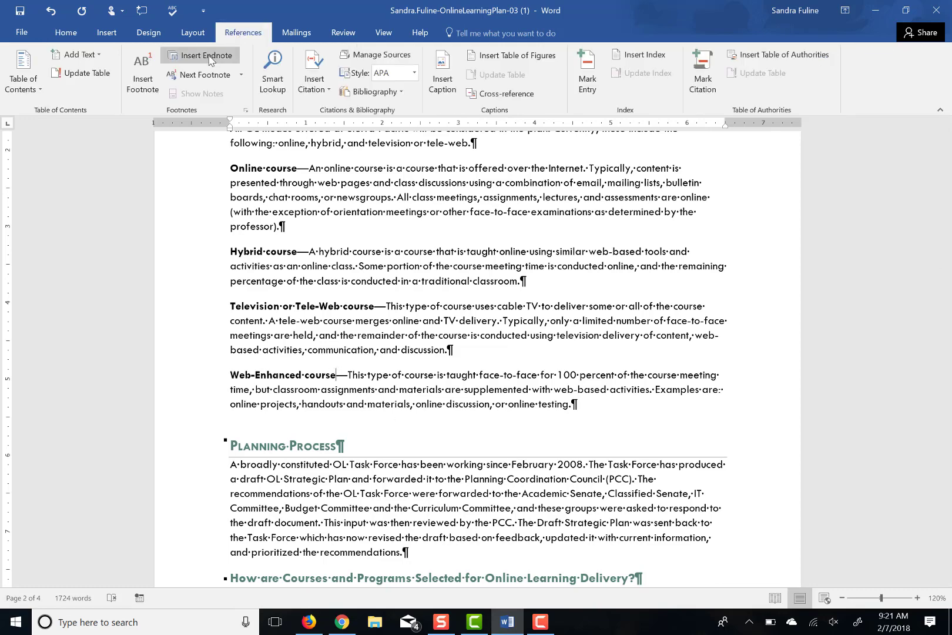
click(154, 78)
text(This )
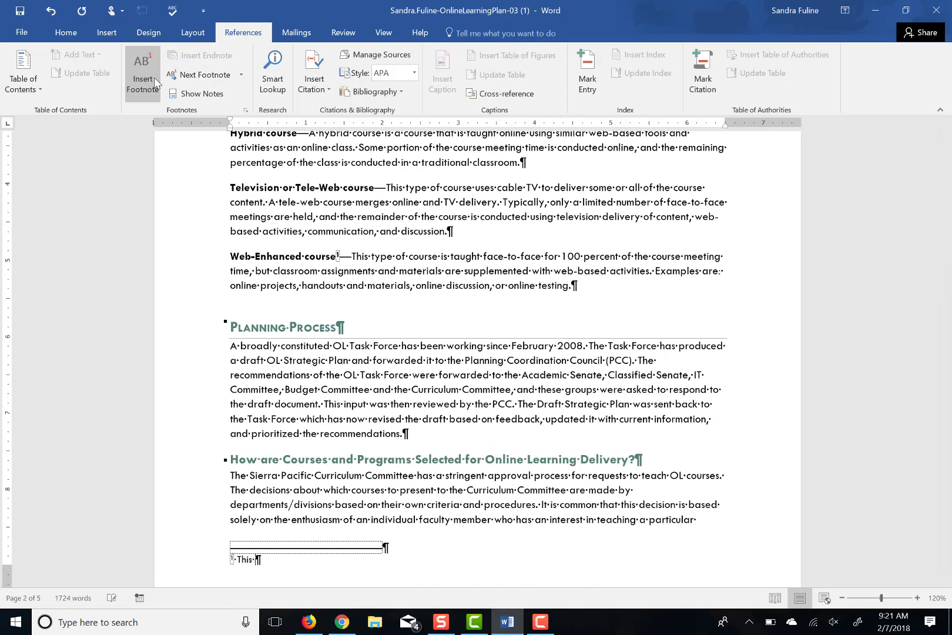
text(is a non-OL course that uses )
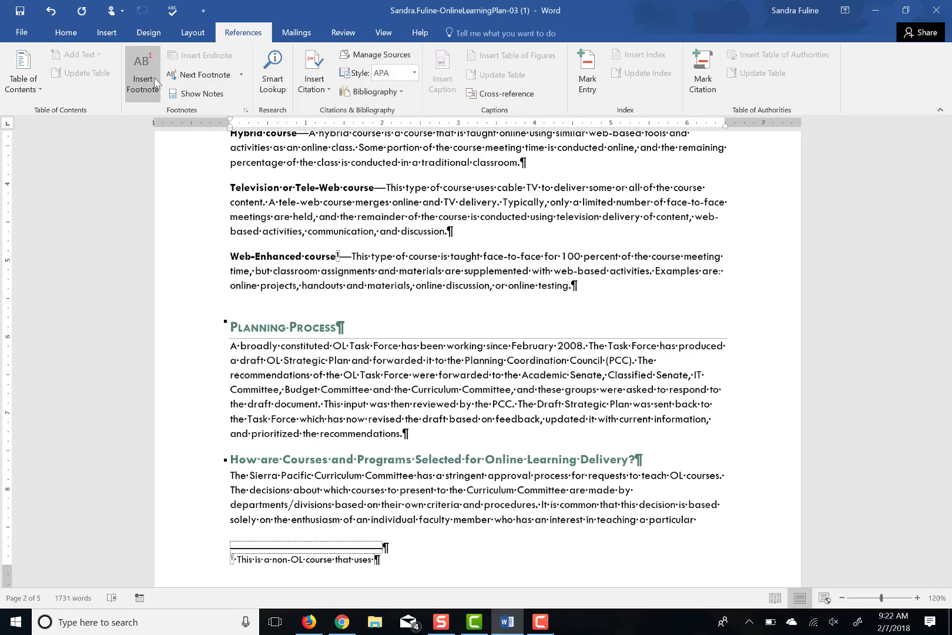
text(OL tools.)
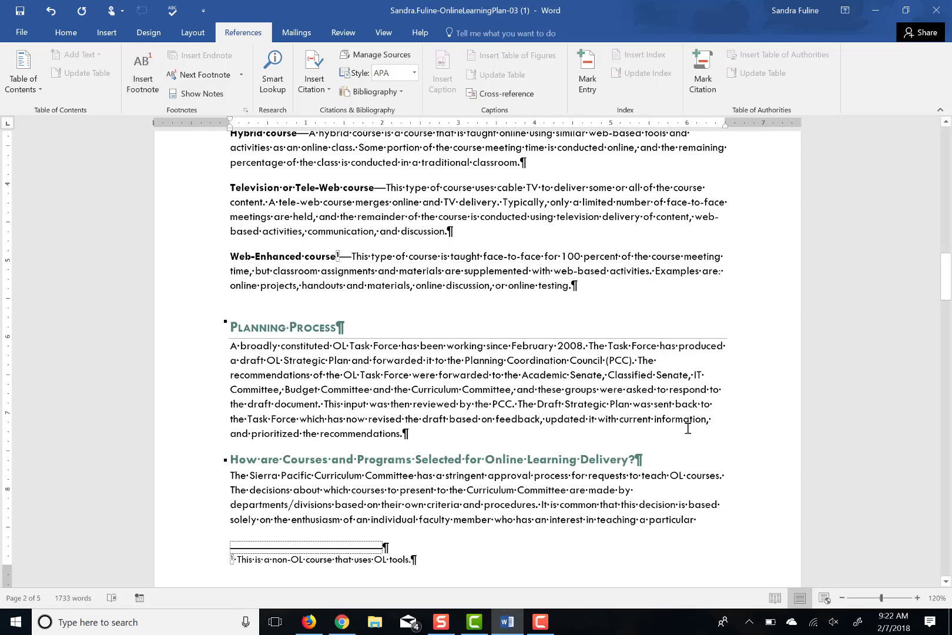
scroll(946, 582, down, 2)
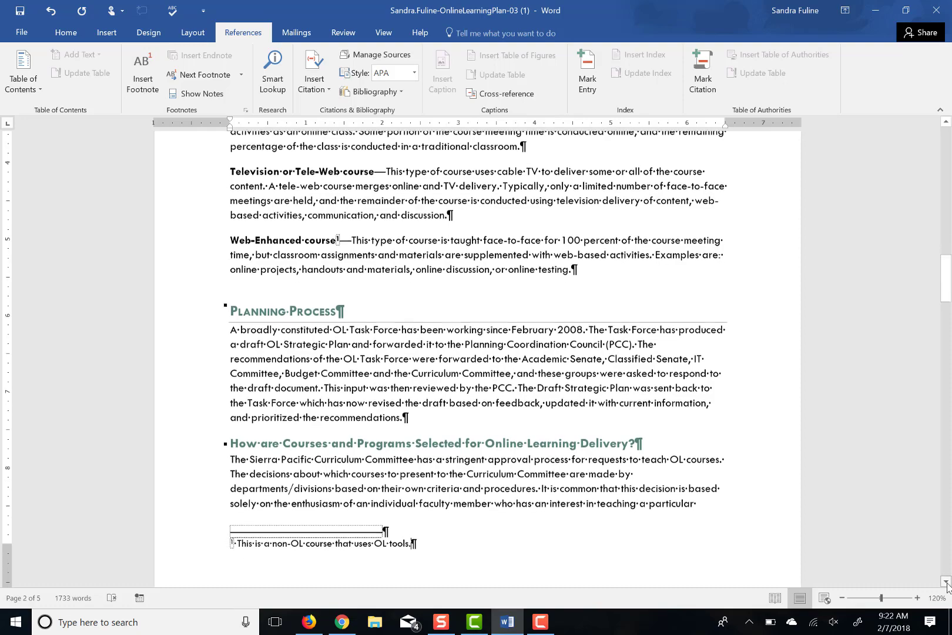
drag(947, 256, 946, 233)
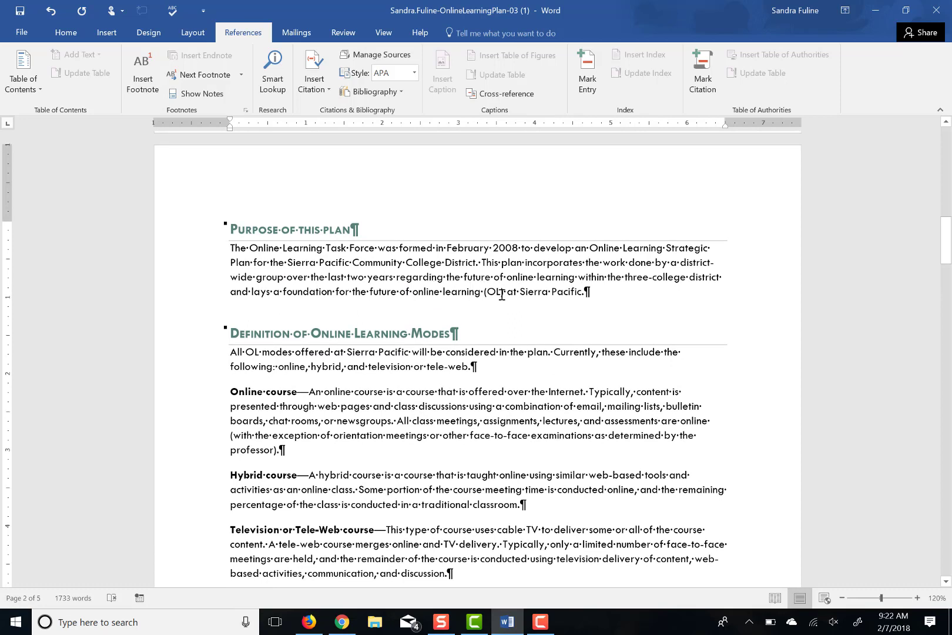
Add a footnote after '(OL' reading 'Online learning is referred to as OL throughout this report.', zoomed to 240%
click(502, 293)
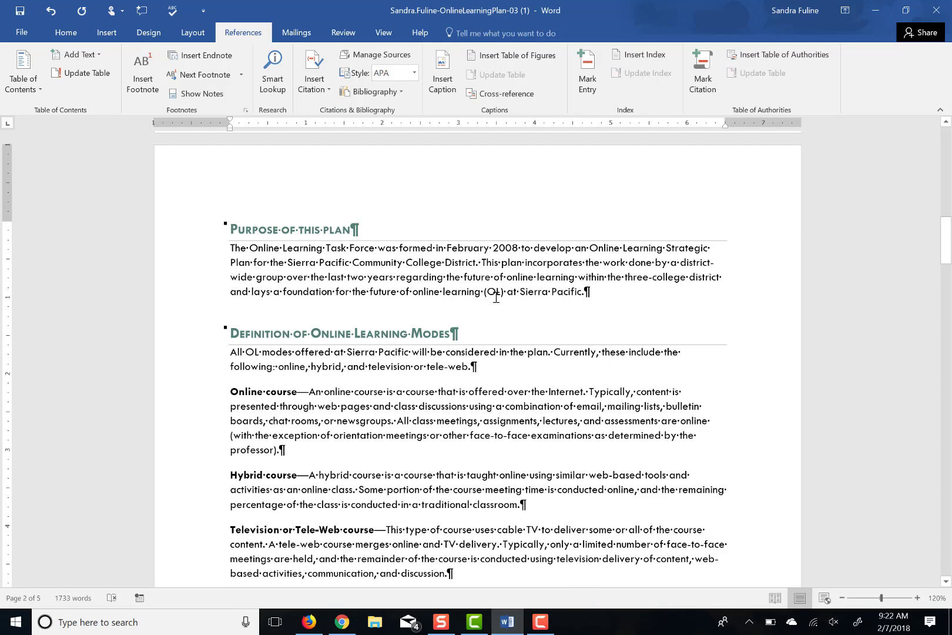
click(149, 73)
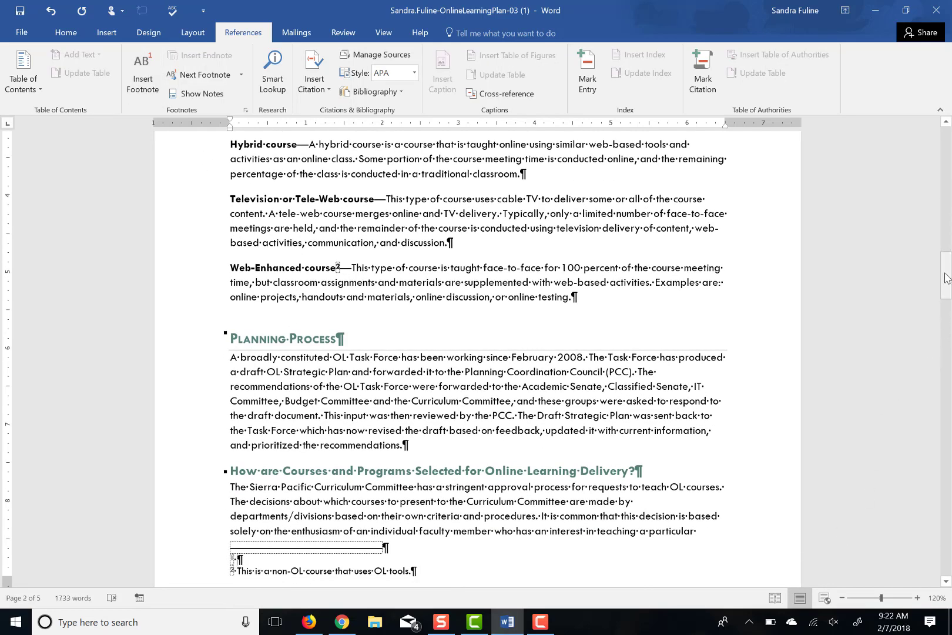
drag(947, 281, 948, 317)
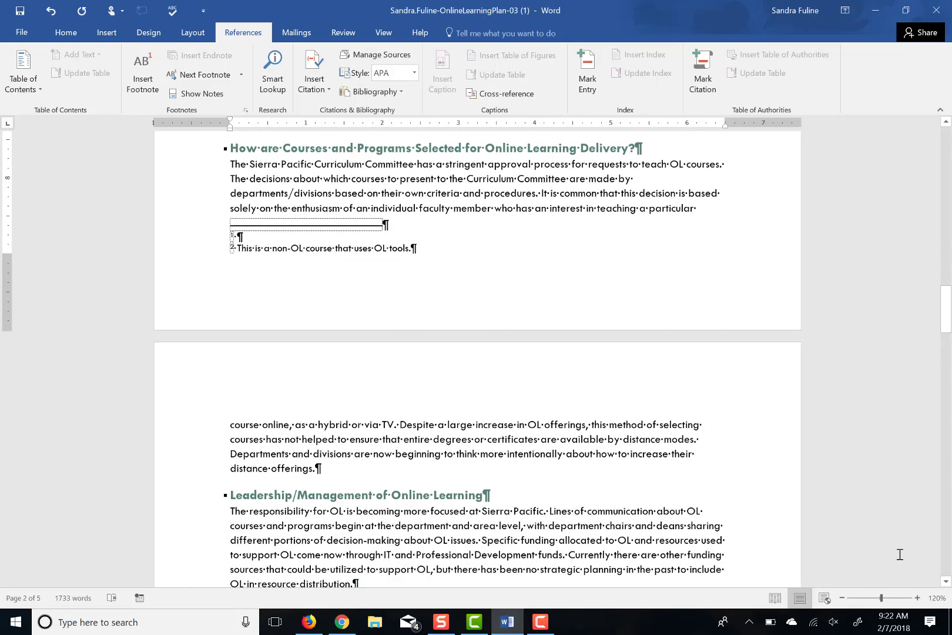
click(918, 598)
click(918, 598)
click(918, 597)
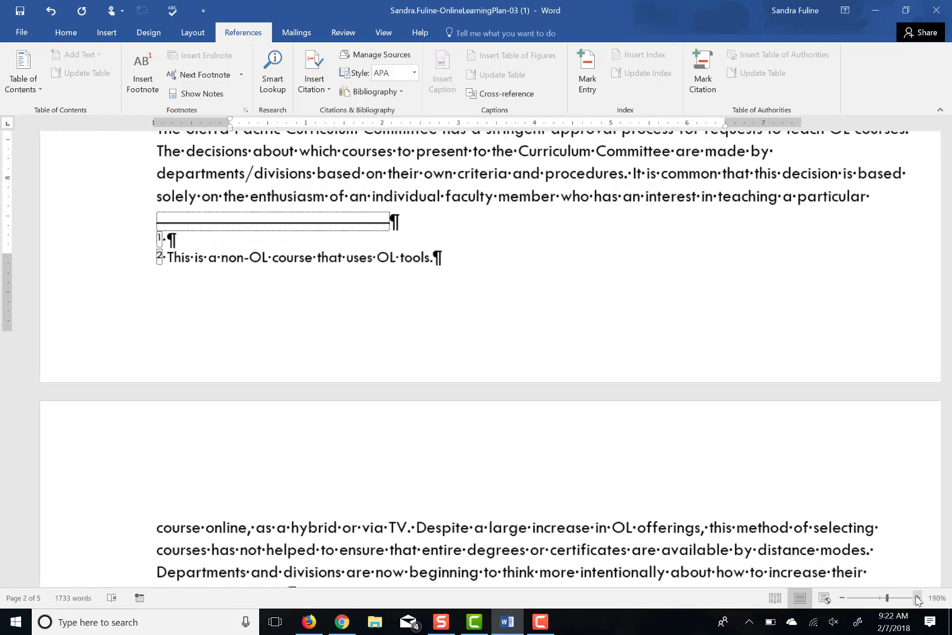
click(918, 598)
click(918, 598)
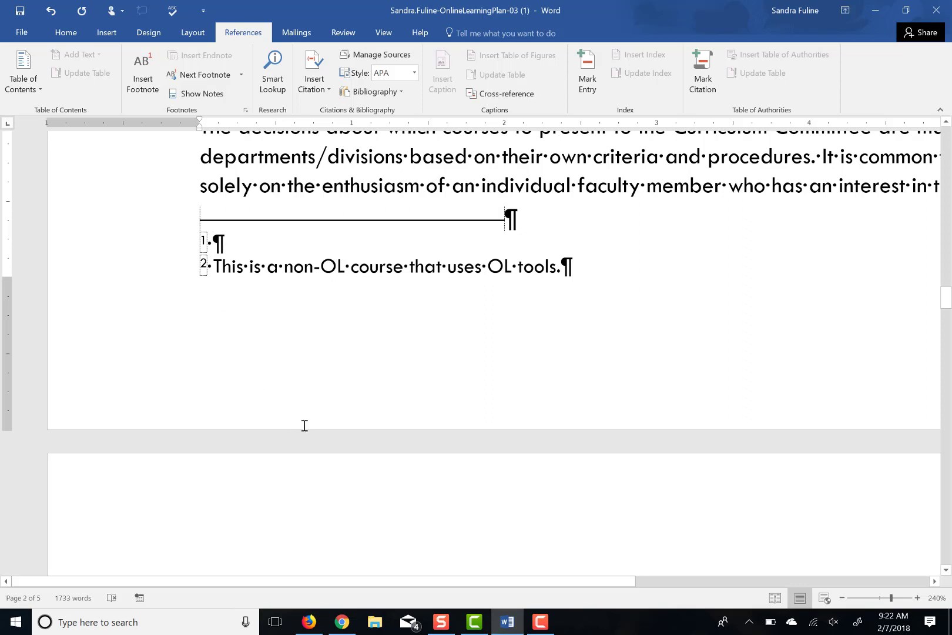
text(Online learning)
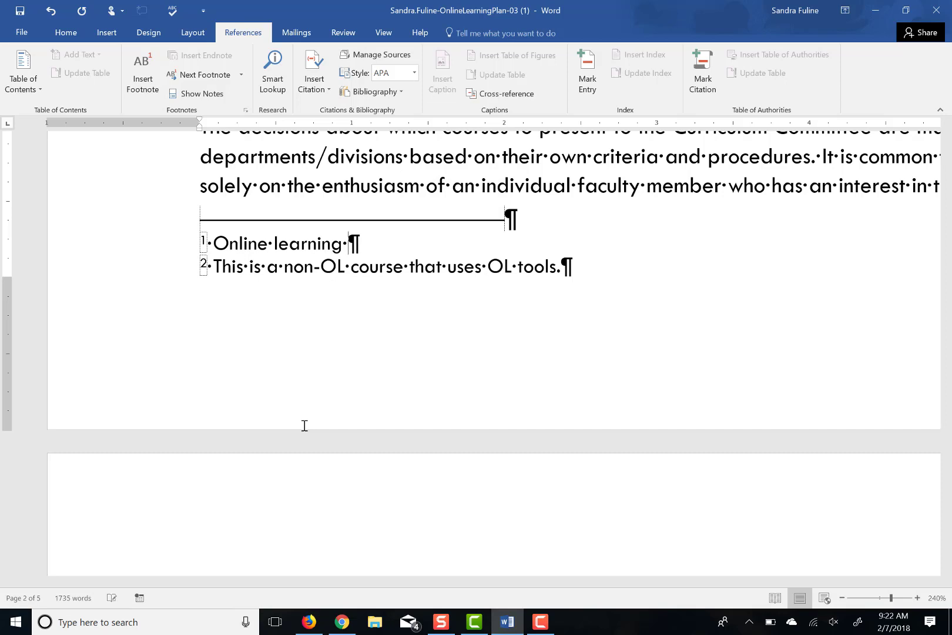
text(is referred)
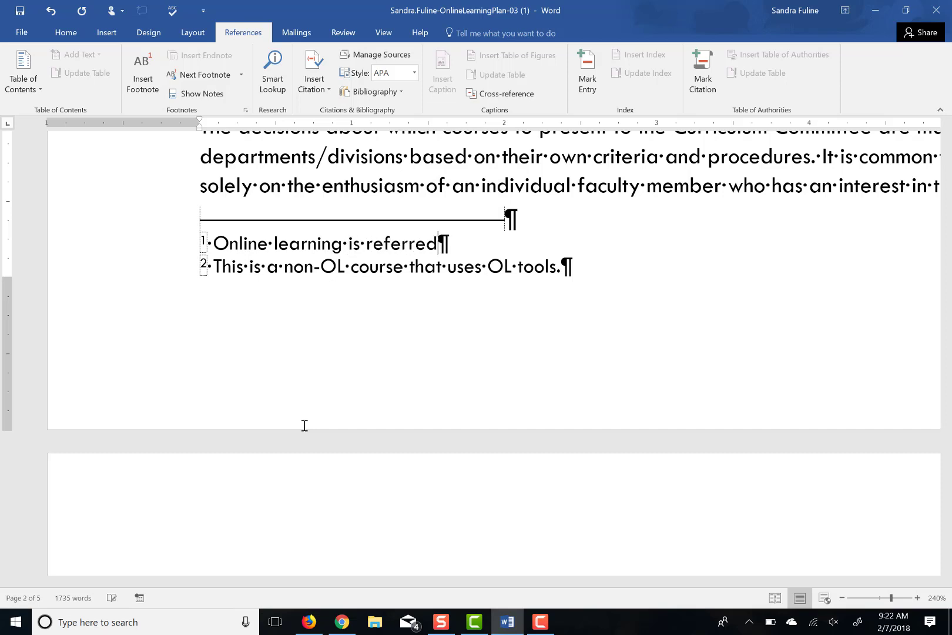
text( to as O)
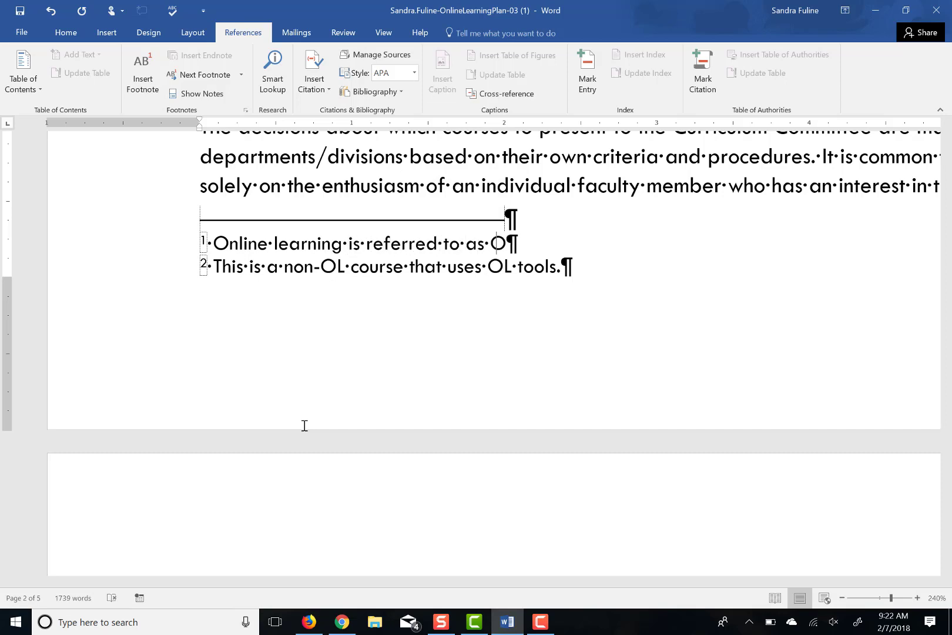
text(L throughout this report.)
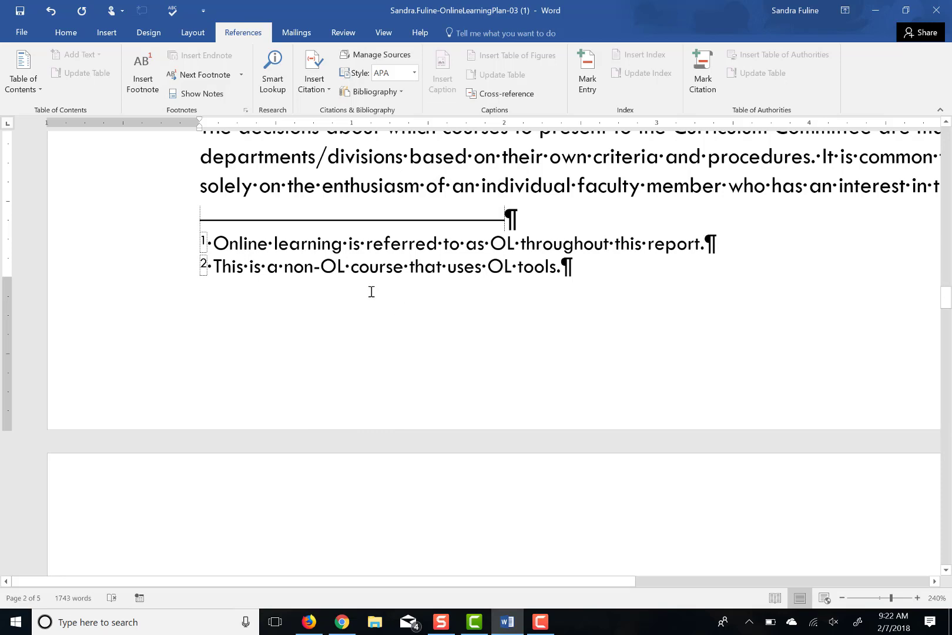
Apply the lowercase Roman numeral format (i, ii, iii) to the footnotes
click(247, 110)
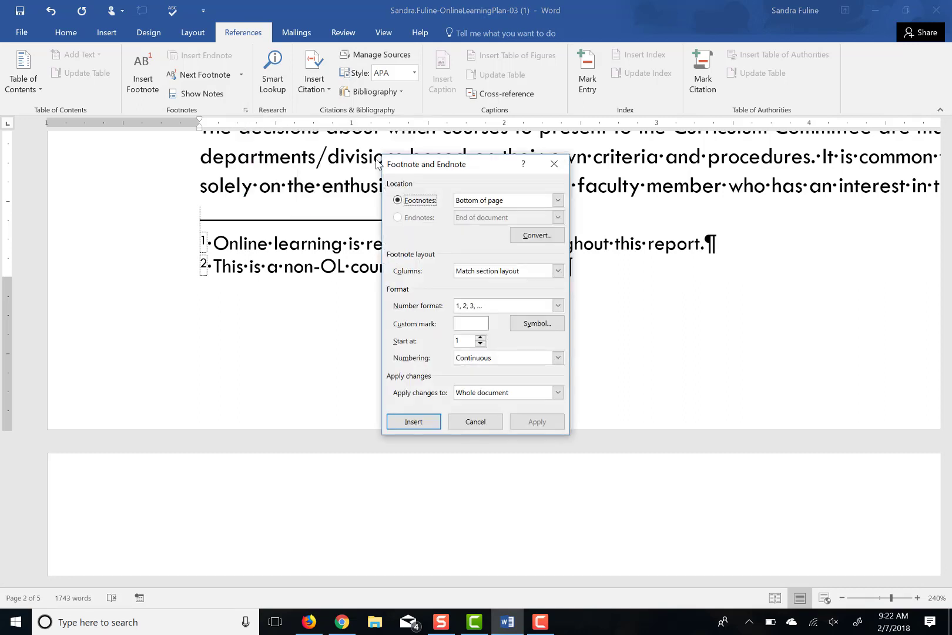
click(476, 306)
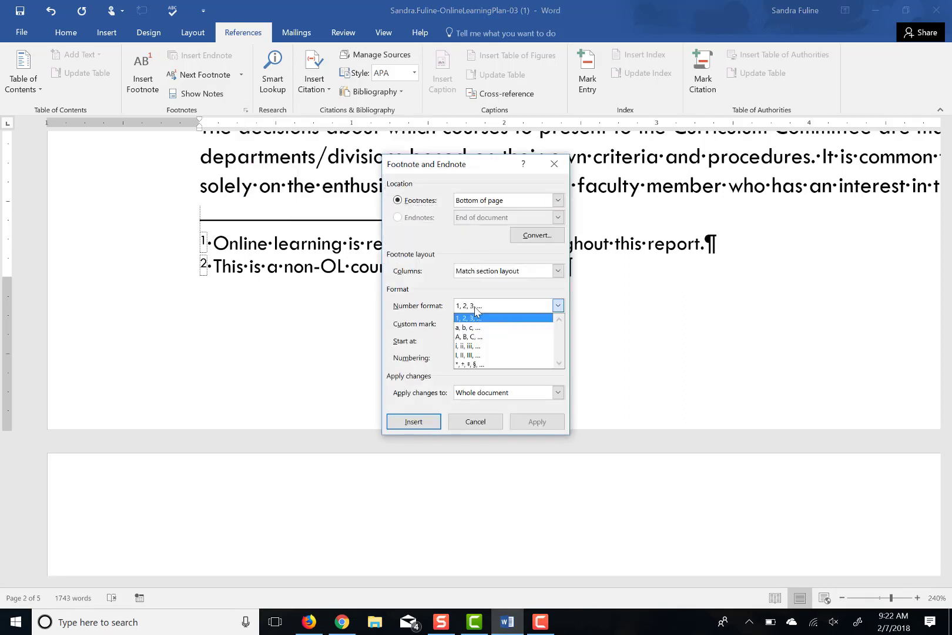
click(476, 346)
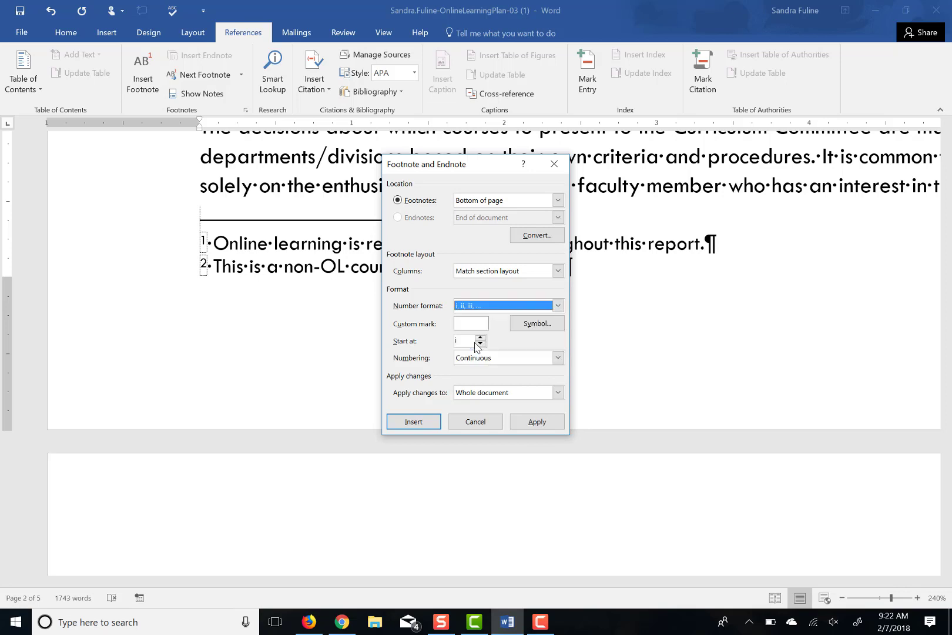
click(551, 423)
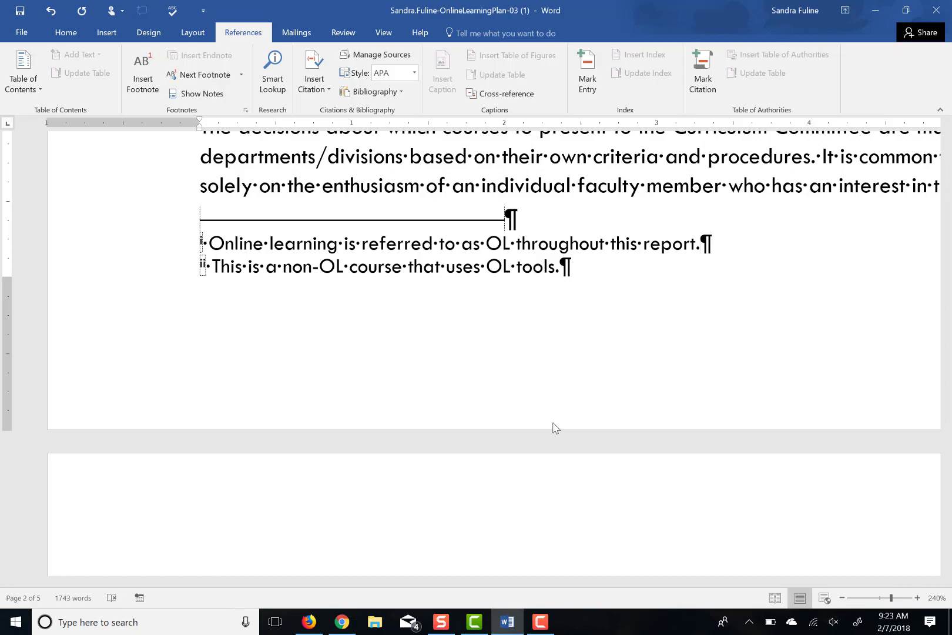
Zoom out to 130% and open the page footer for editing from the Footer menu
click(842, 598)
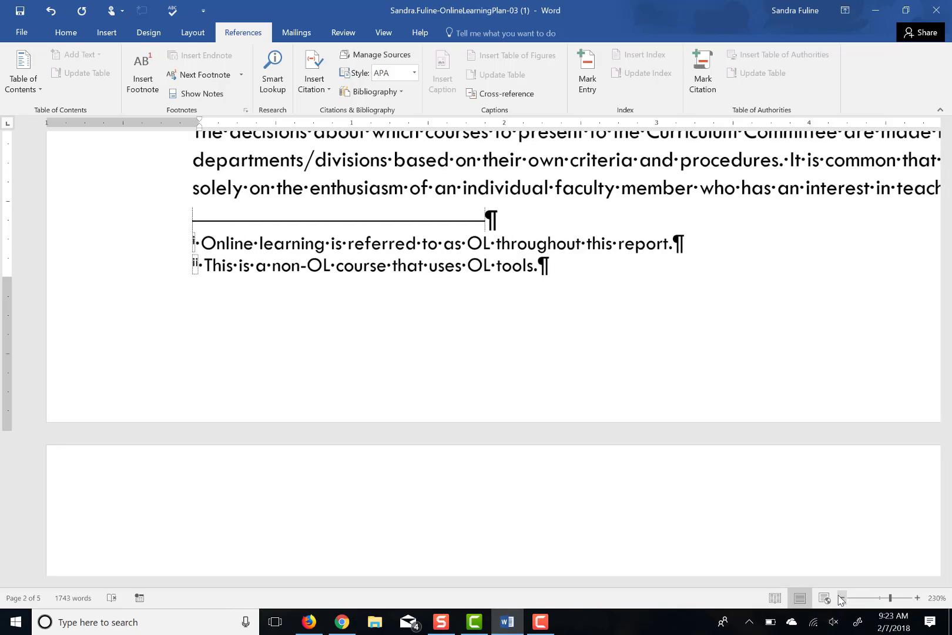
ctrl+scroll(424, 233, down, 10)
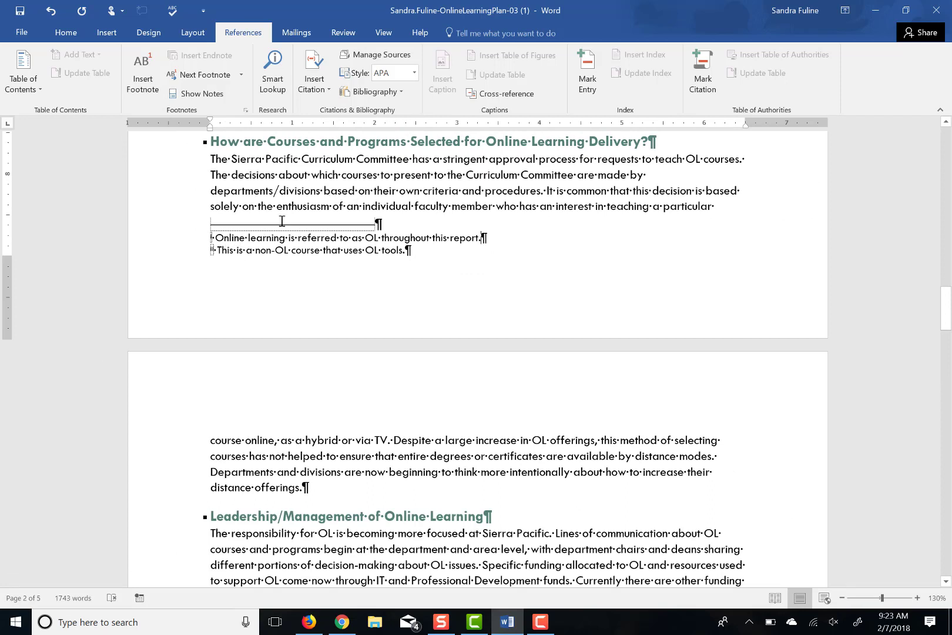
click(381, 177)
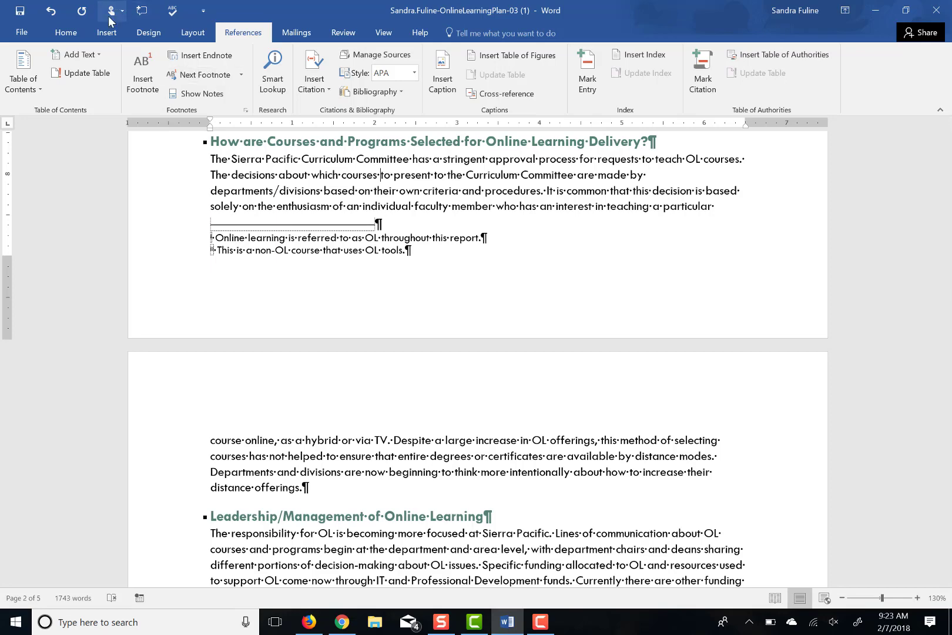
double_click(101, 32)
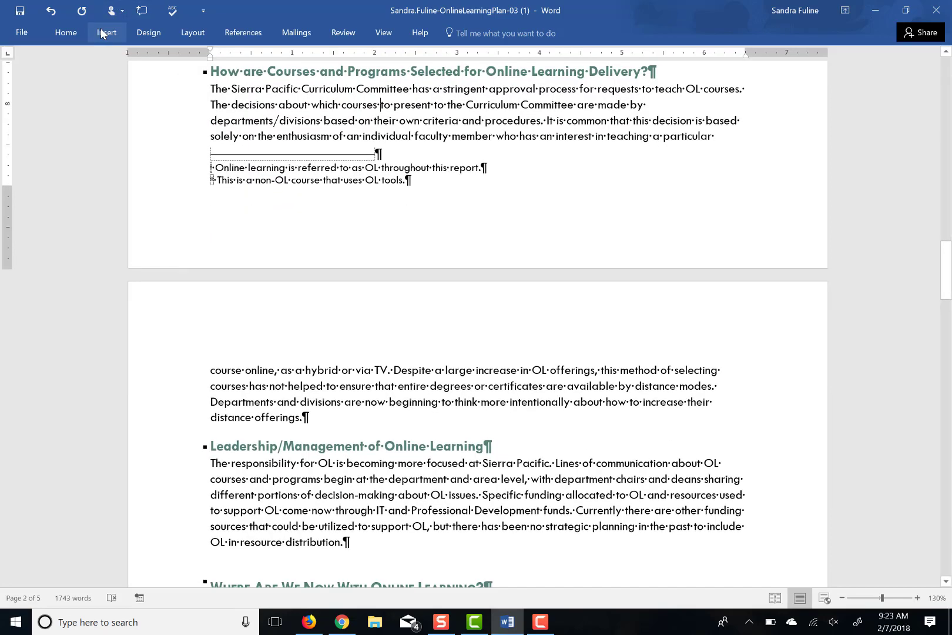
click(101, 33)
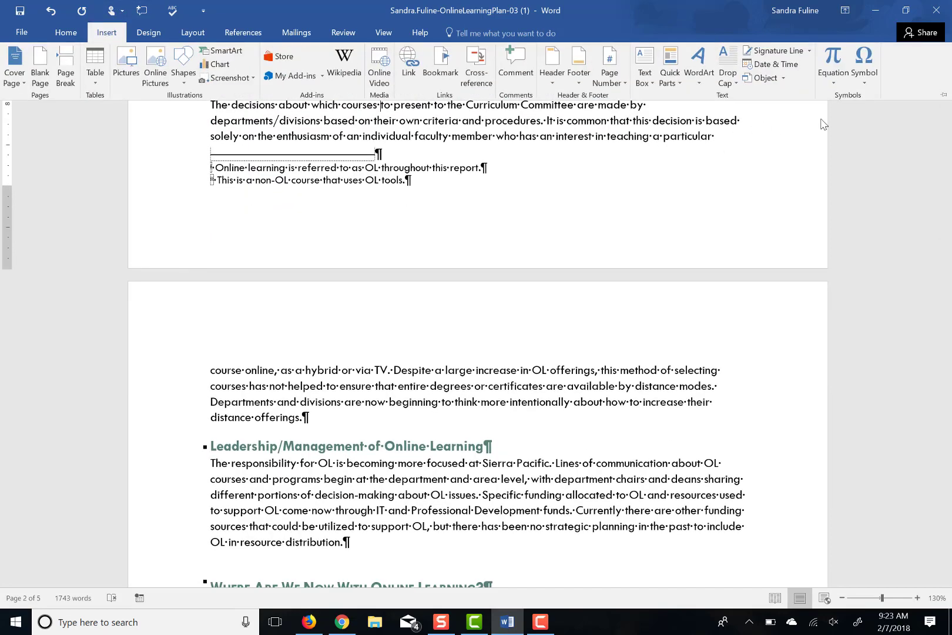
click(944, 93)
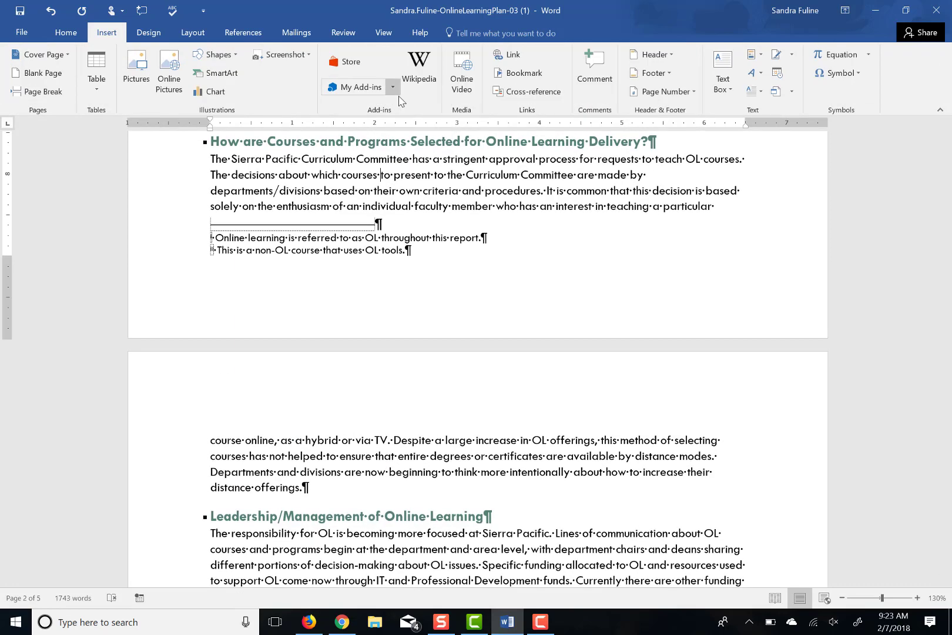
click(654, 72)
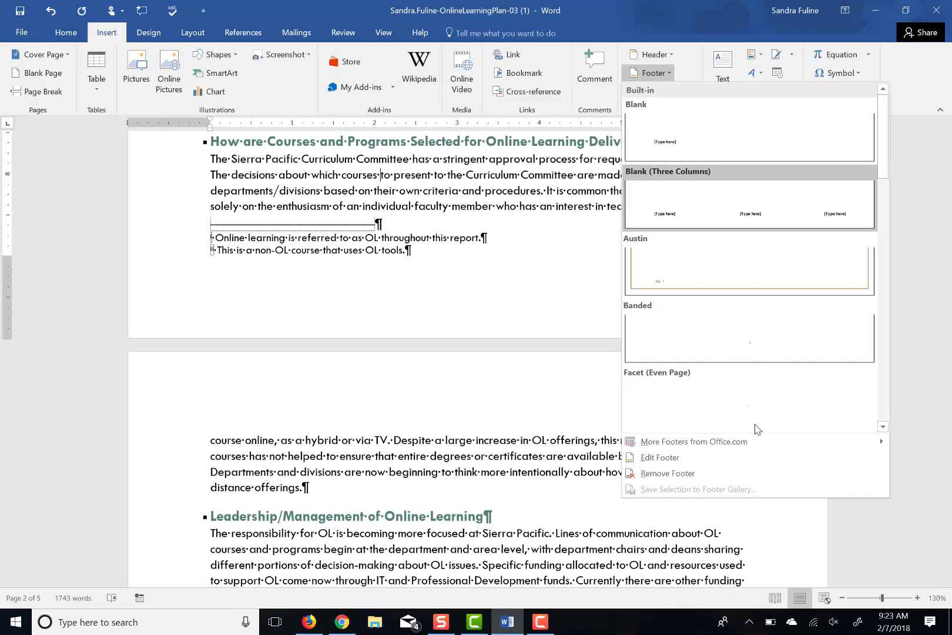
click(660, 458)
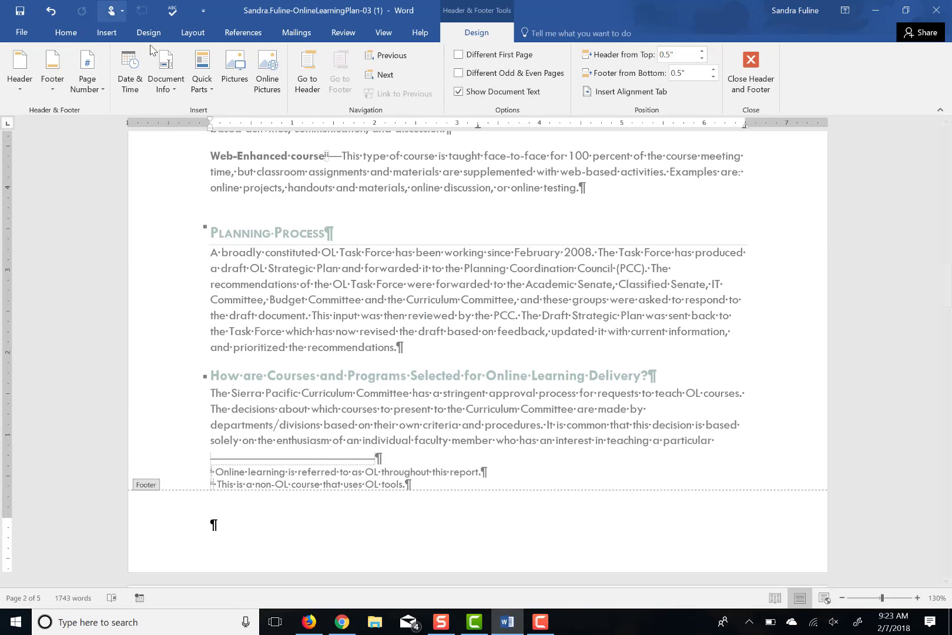
Insert the Document Title field into the footer, followed by a tab
click(157, 70)
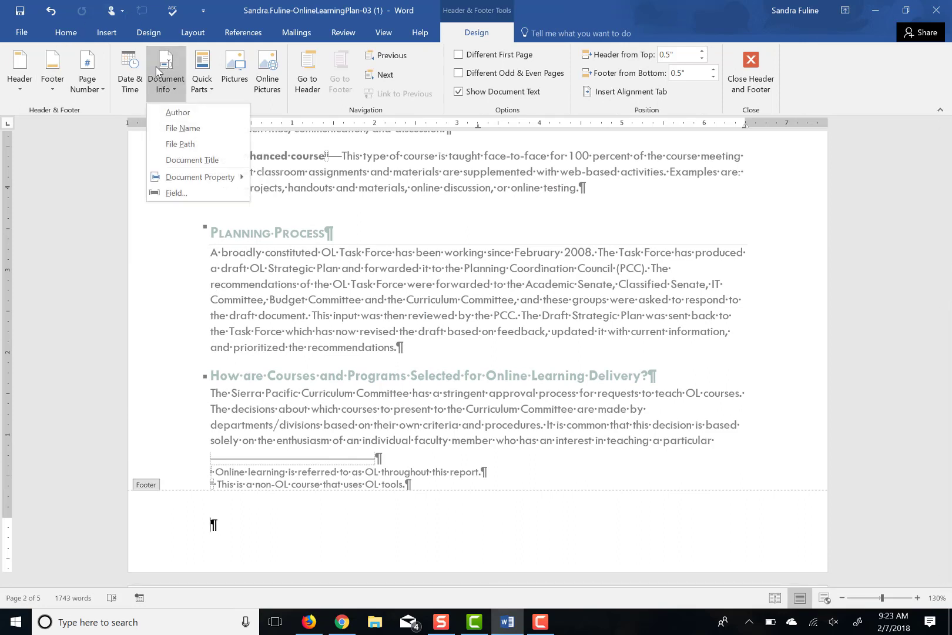
click(195, 166)
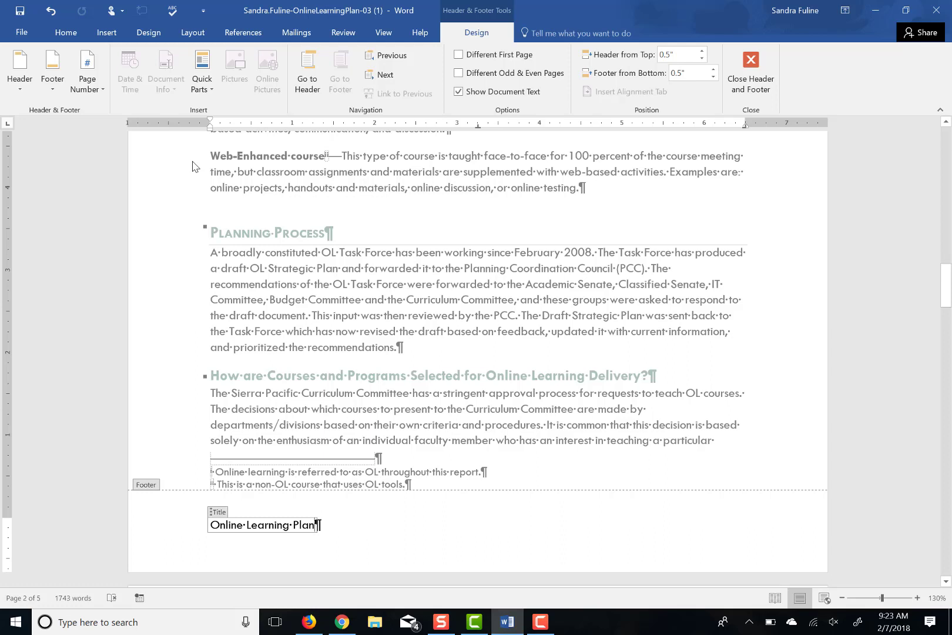
key(Right)
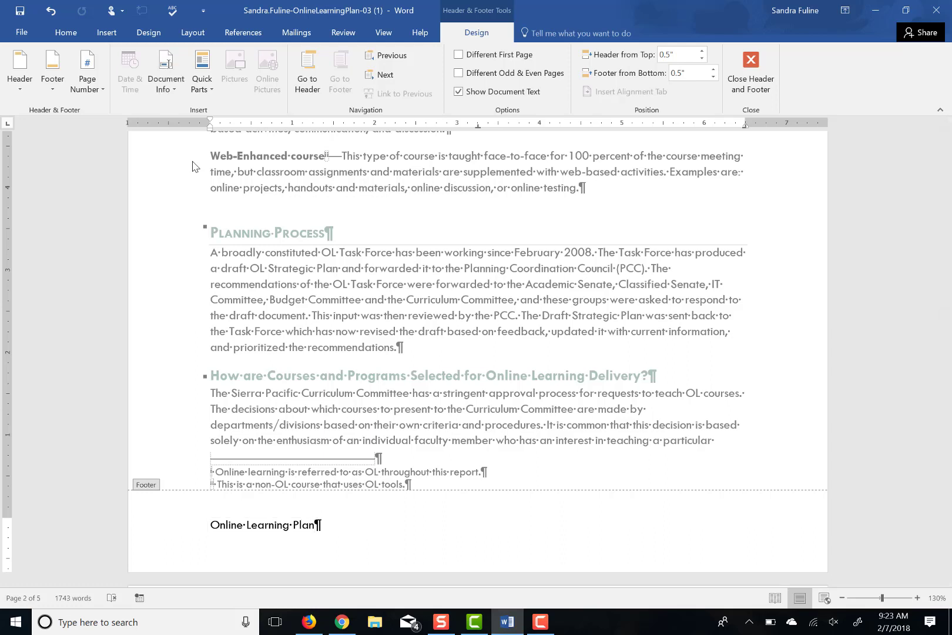
key(Tab)
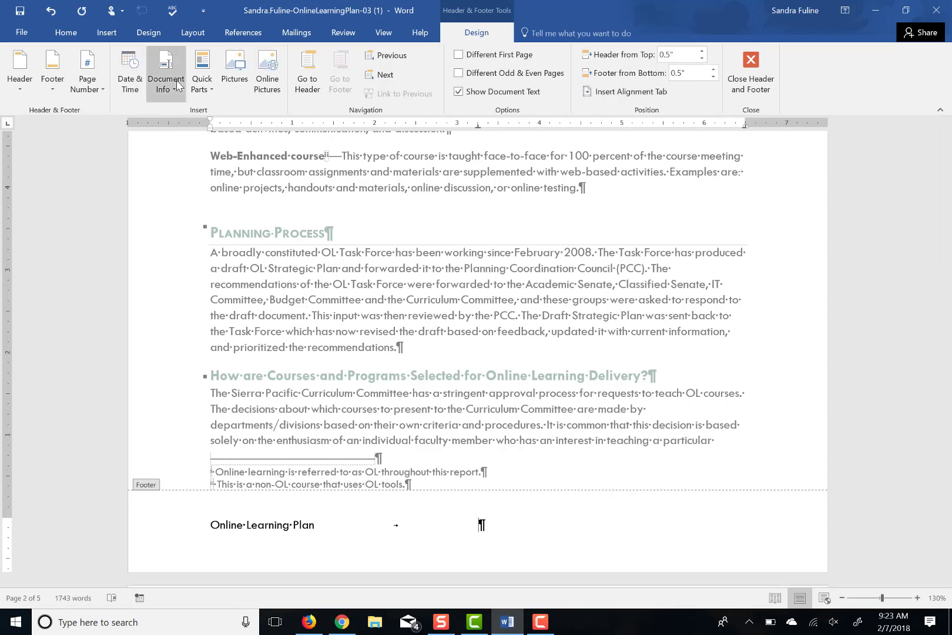
Add the Company document property to the footer, followed by a tab
click(178, 87)
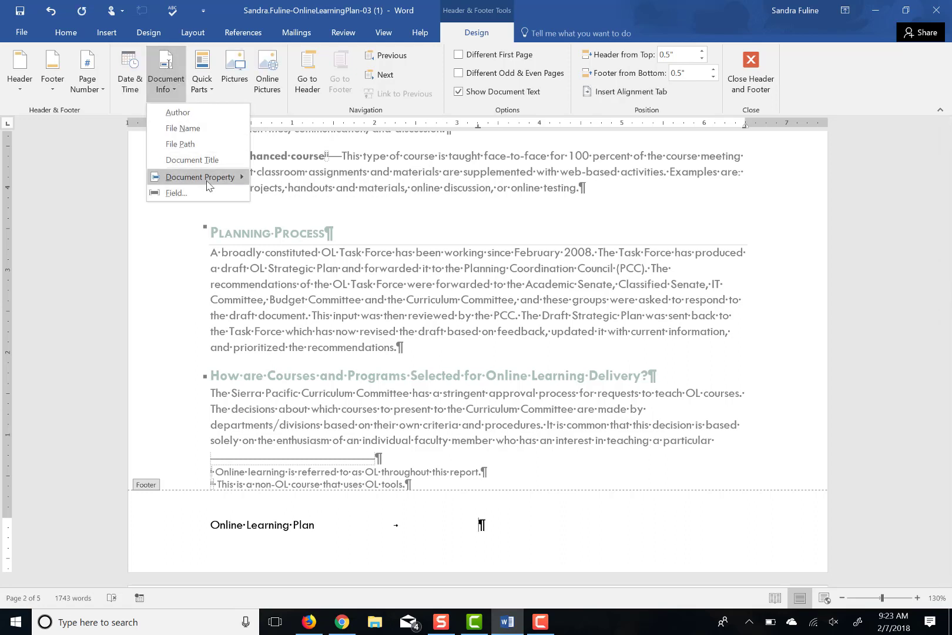
mouse_move(206, 185)
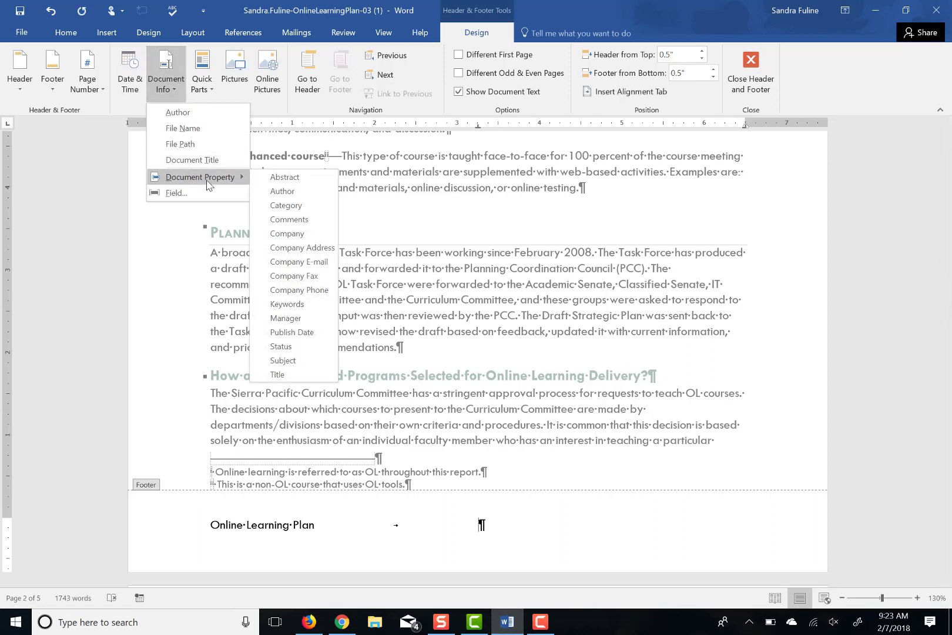
click(277, 233)
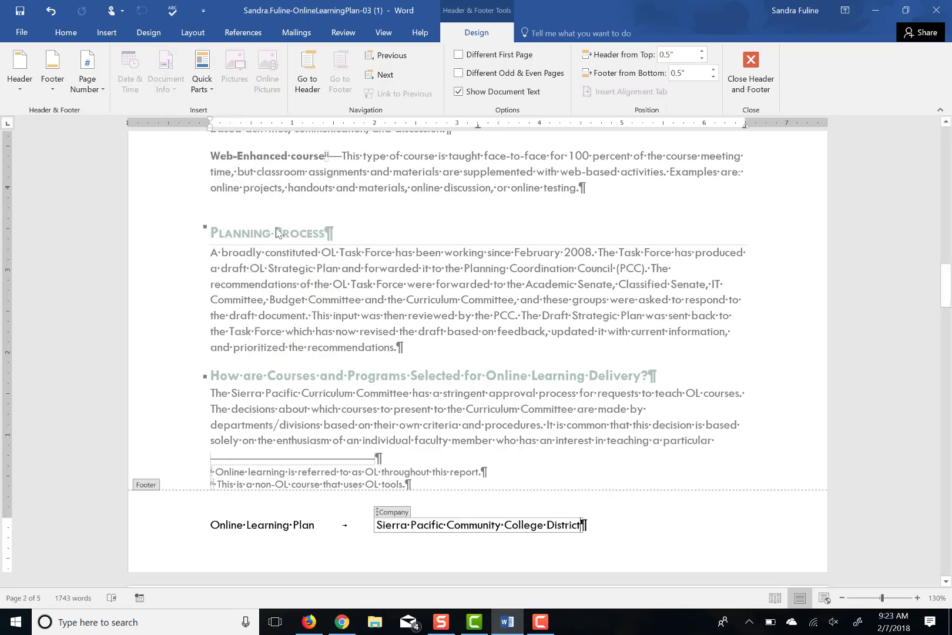
key(Right)
key(Tab)
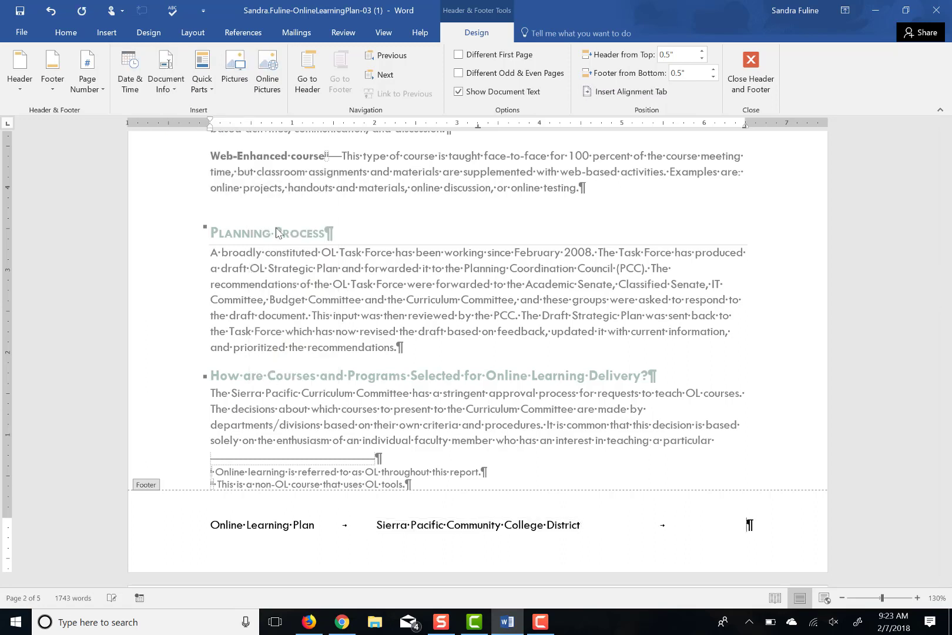
Add a Bold Numbers 'Page X of Y' page number at the current footer position
click(91, 94)
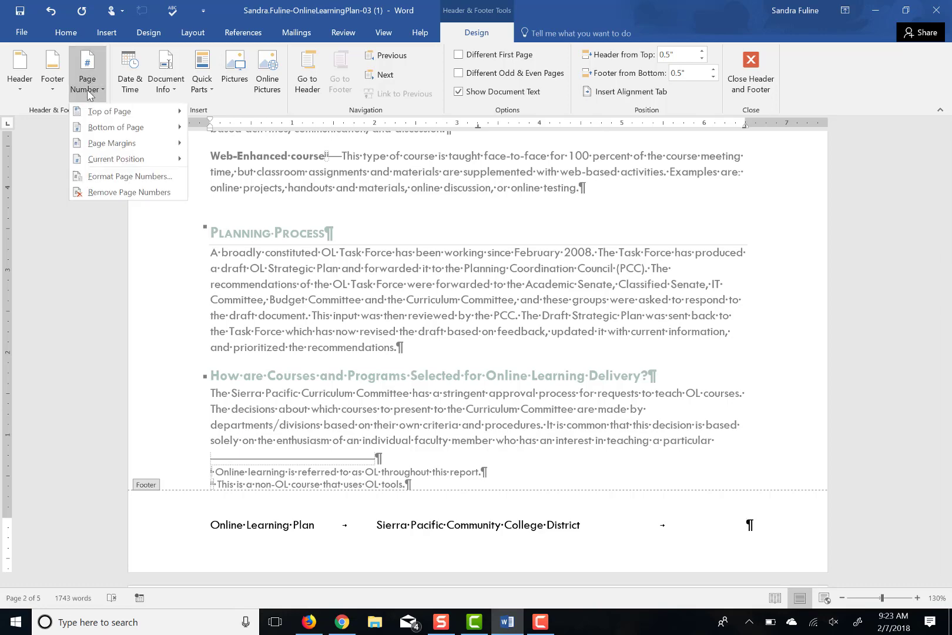
mouse_move(116, 162)
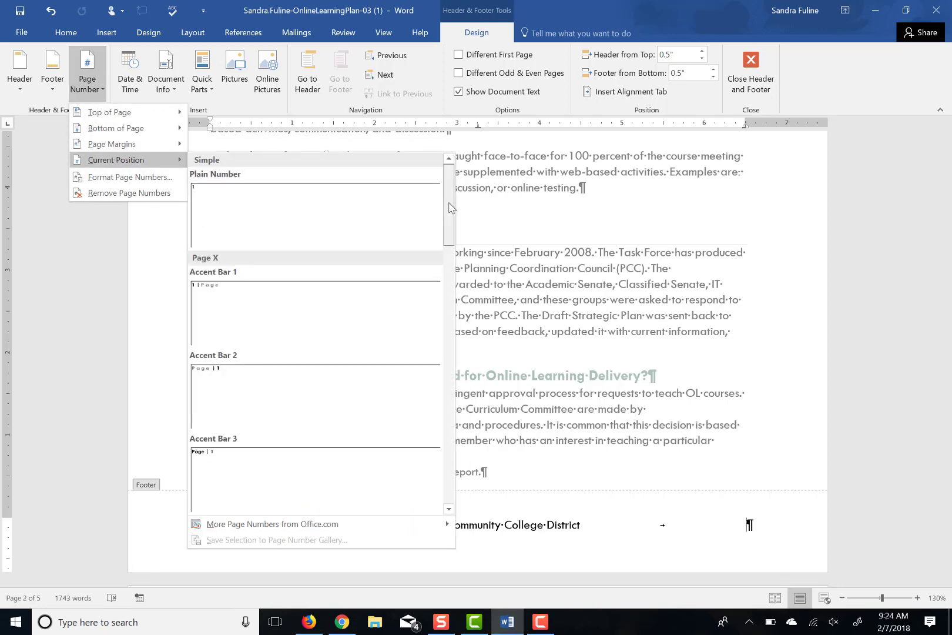
drag(450, 207, 458, 295)
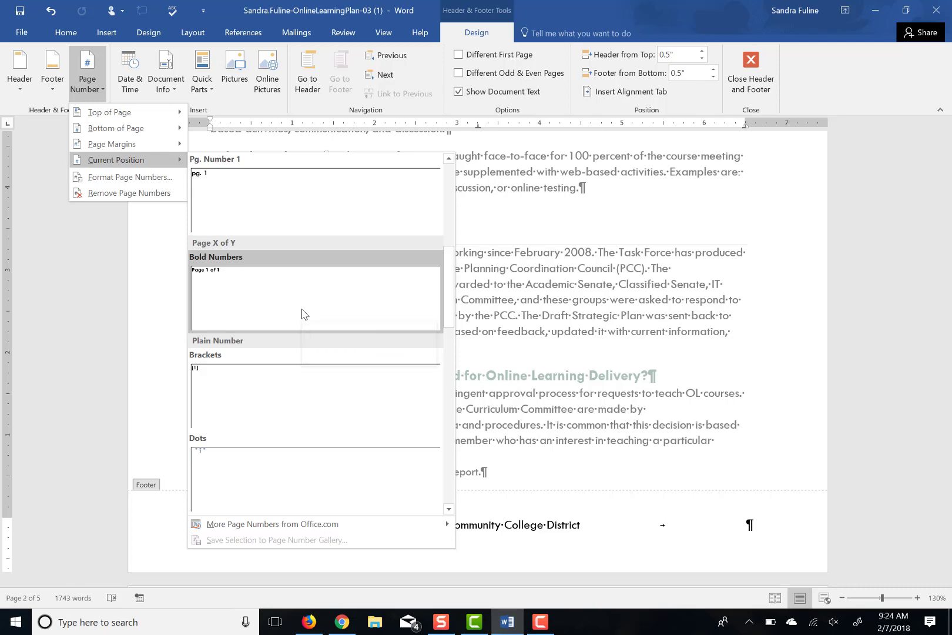
click(302, 314)
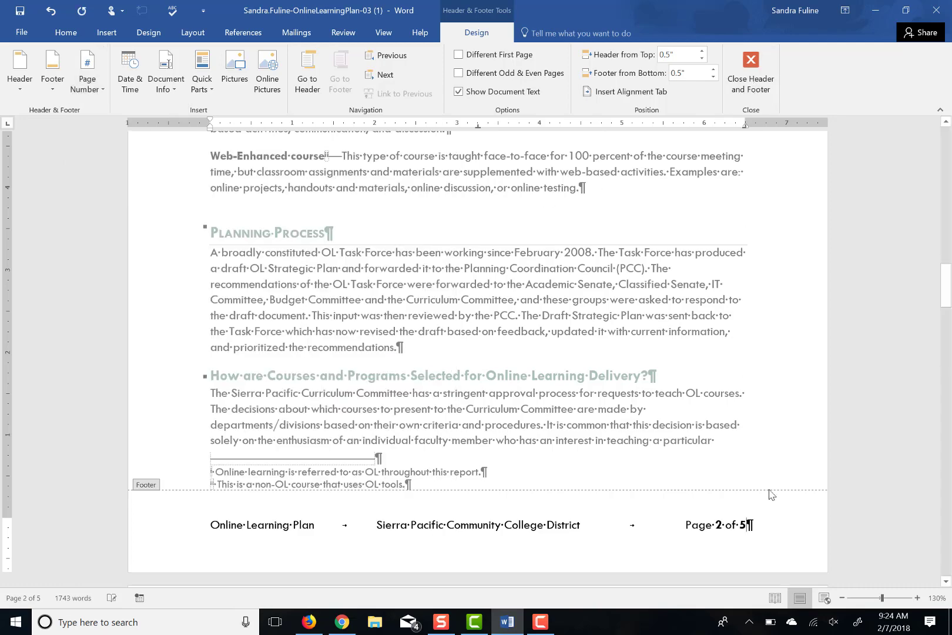
Set the entire footer line to 10 pt, then close the footer to resume body editing
key(ctrl+a)
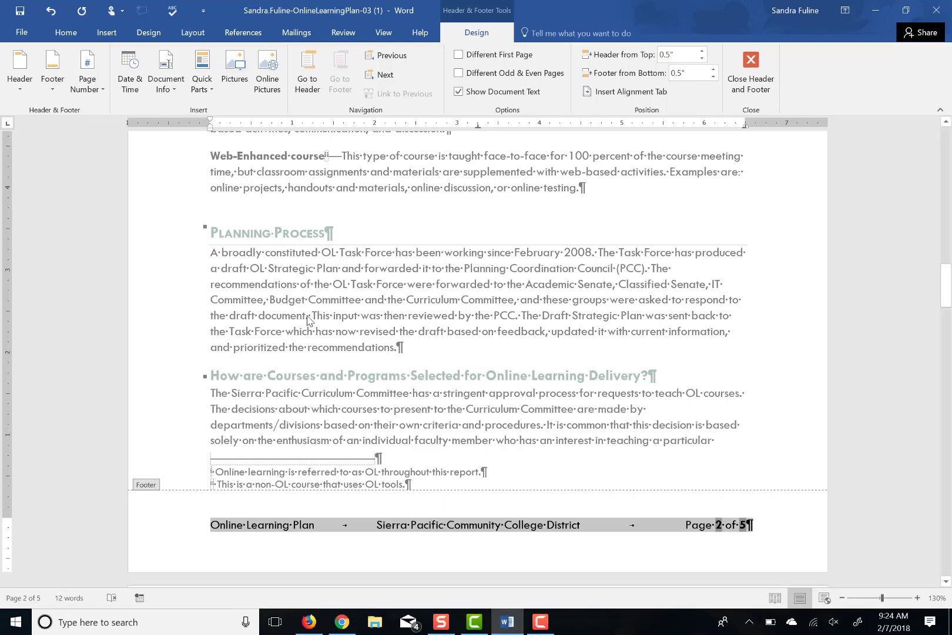
click(71, 32)
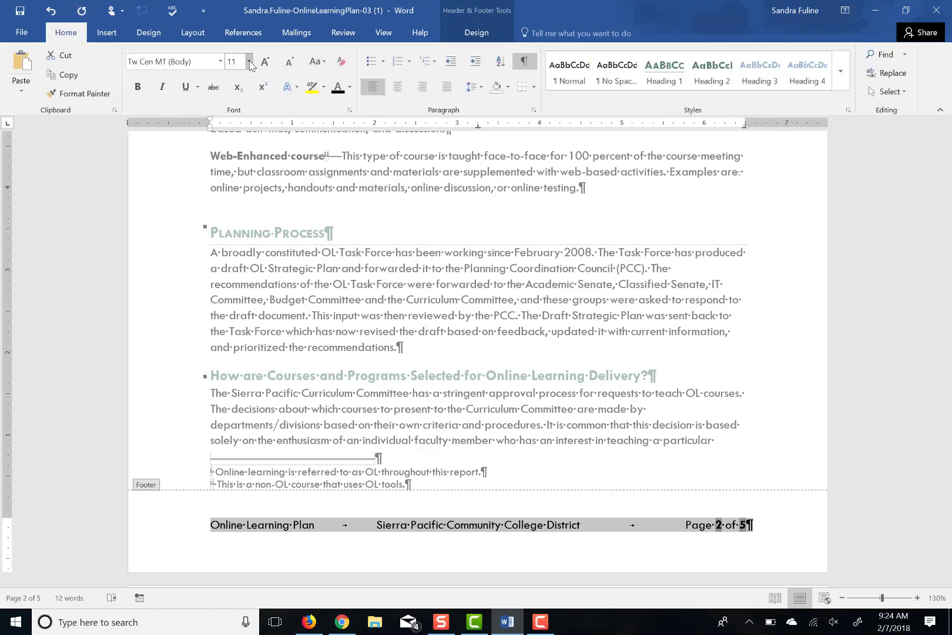
click(249, 61)
click(240, 106)
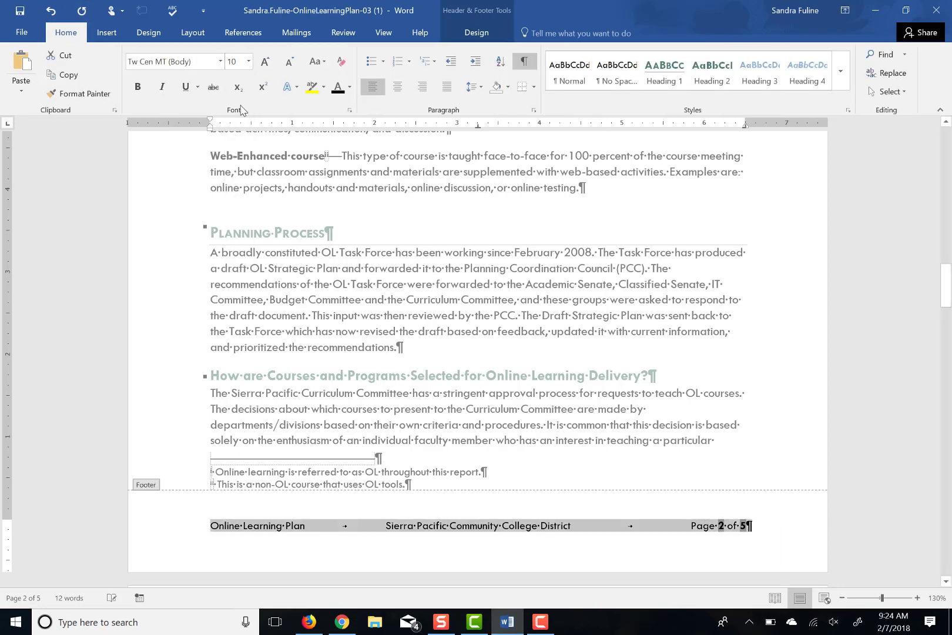
double_click(409, 392)
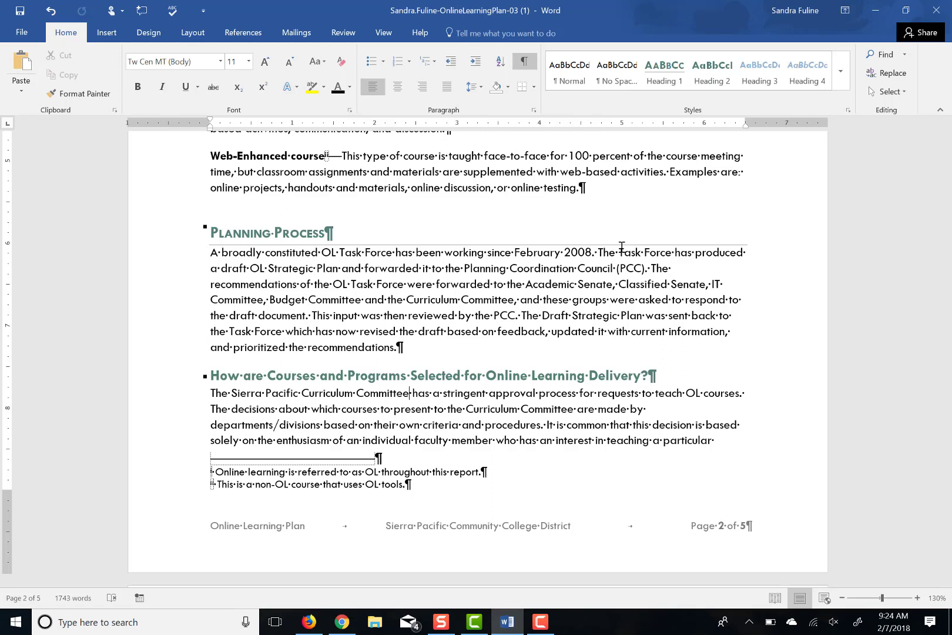
Insert a page break before 'How are Courses and Programs Selected…' and return to the document start
click(212, 376)
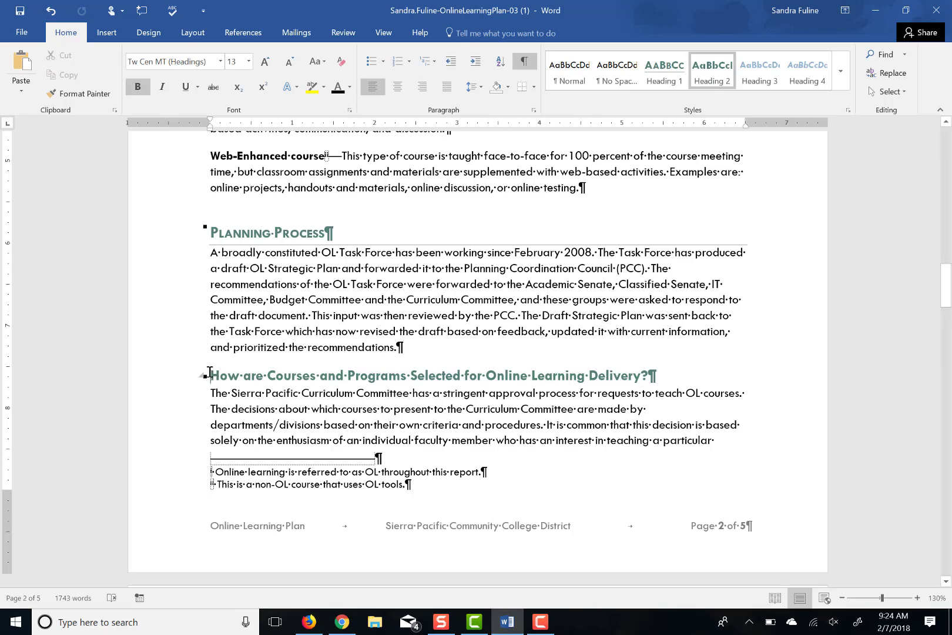
key(ctrl+Return)
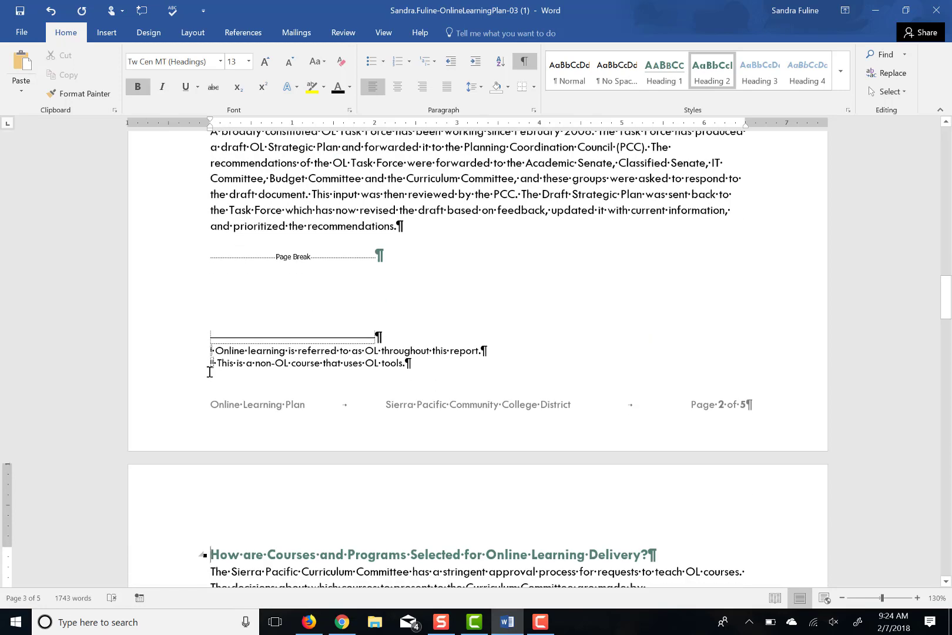
key(ctrl+Home)
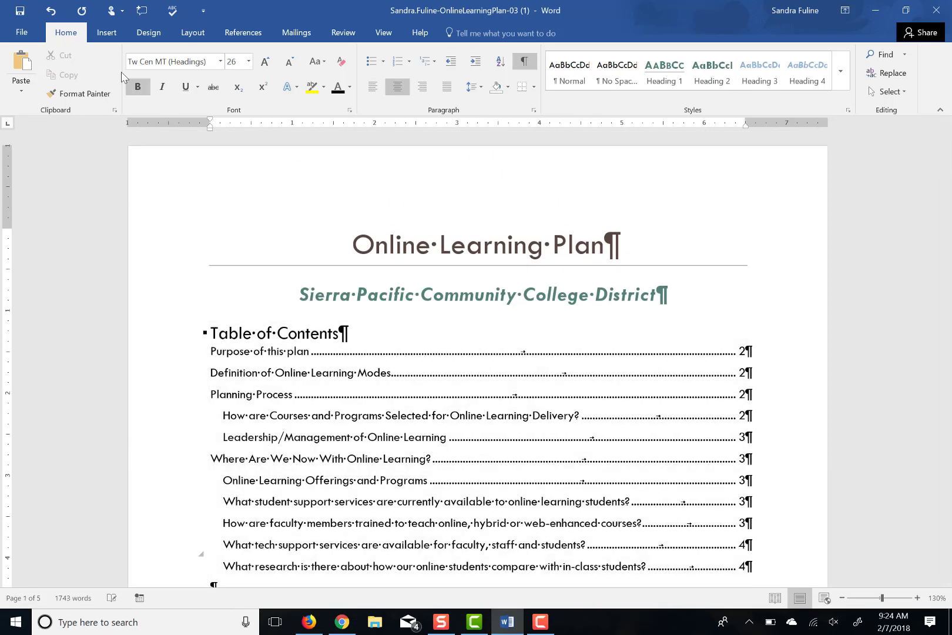
Insert the Retrospect cover page at the front of the document
click(109, 34)
click(63, 61)
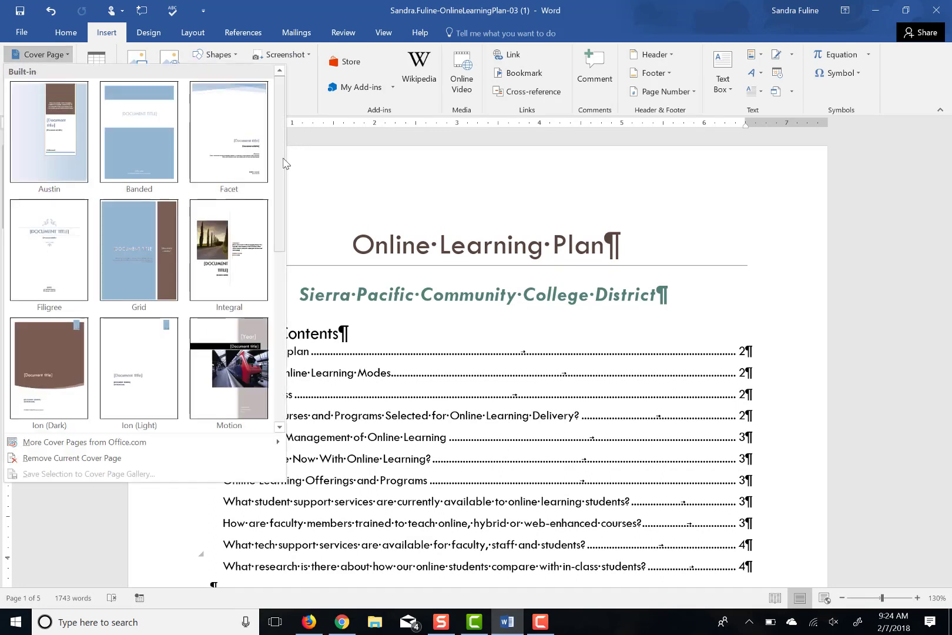
scroll(283, 170, down, 3)
scroll(142, 264, down, 1)
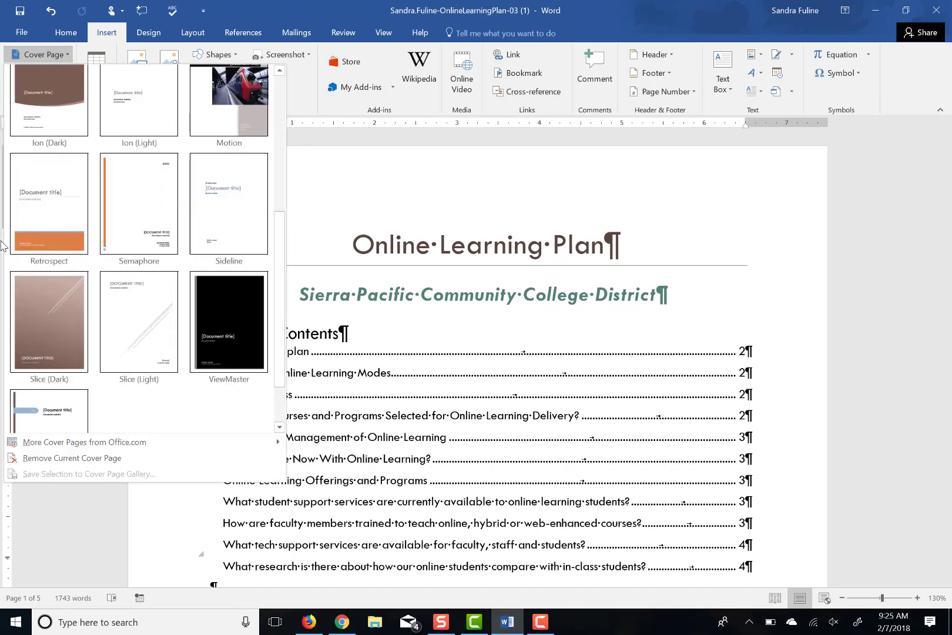
click(39, 225)
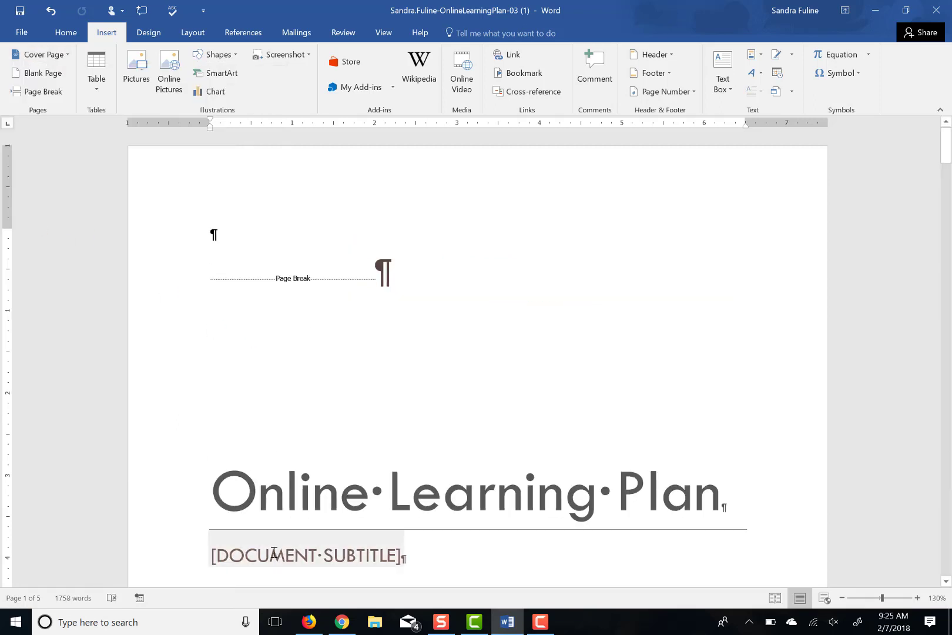
Delete the cover page's [DOCUMENT SUBTITLE] placeholder
click(274, 553)
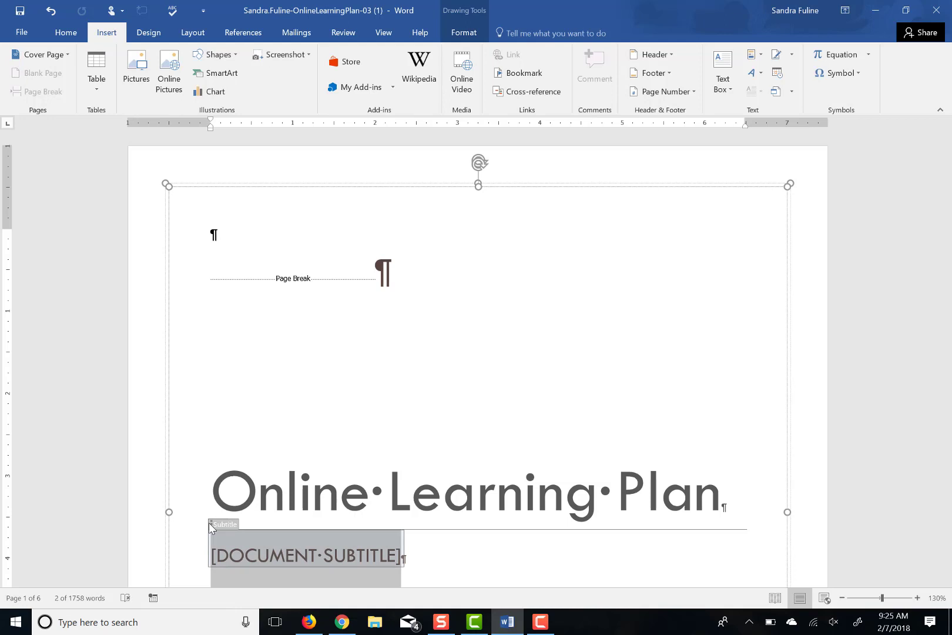
key(Delete)
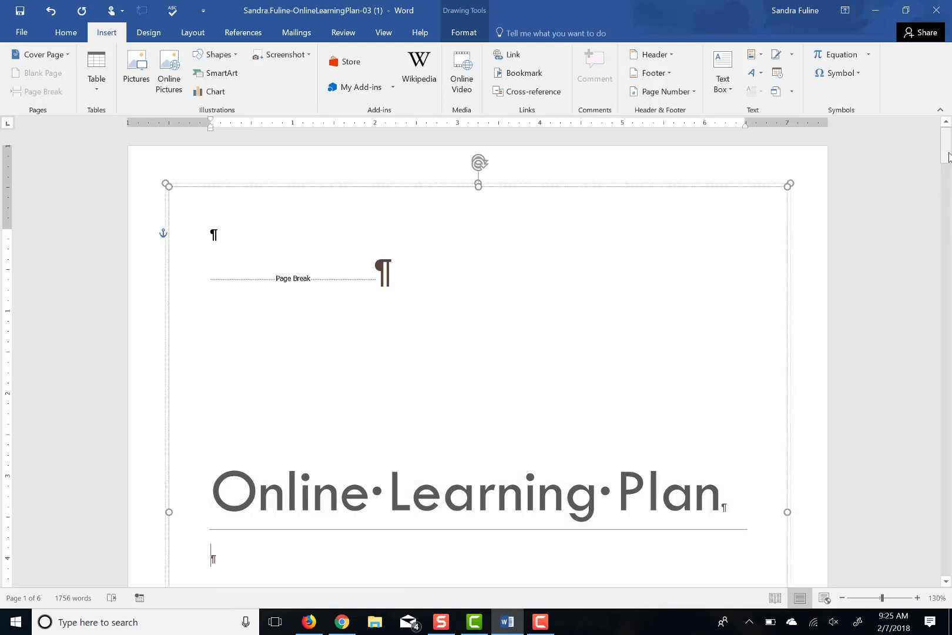
drag(950, 157, 950, 214)
Replace the cover's [Author name] placeholder with the Manager document property via Quick Parts
click(219, 287)
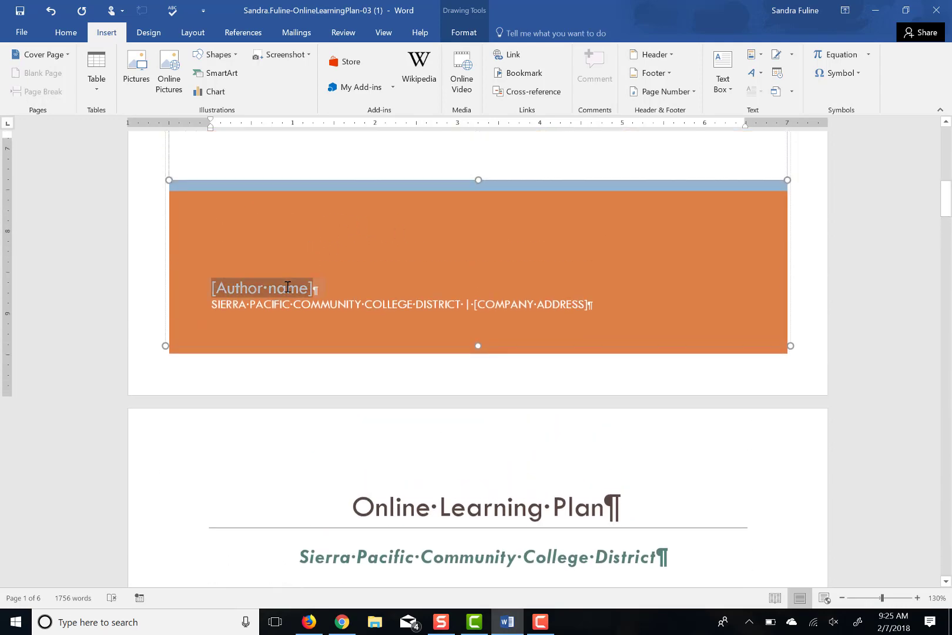
click(216, 274)
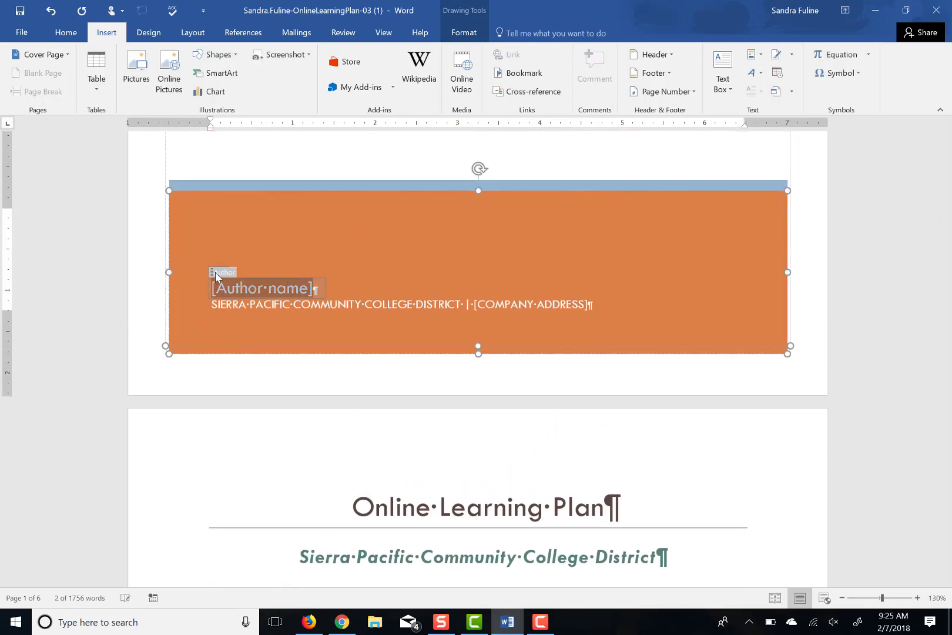
key(Delete)
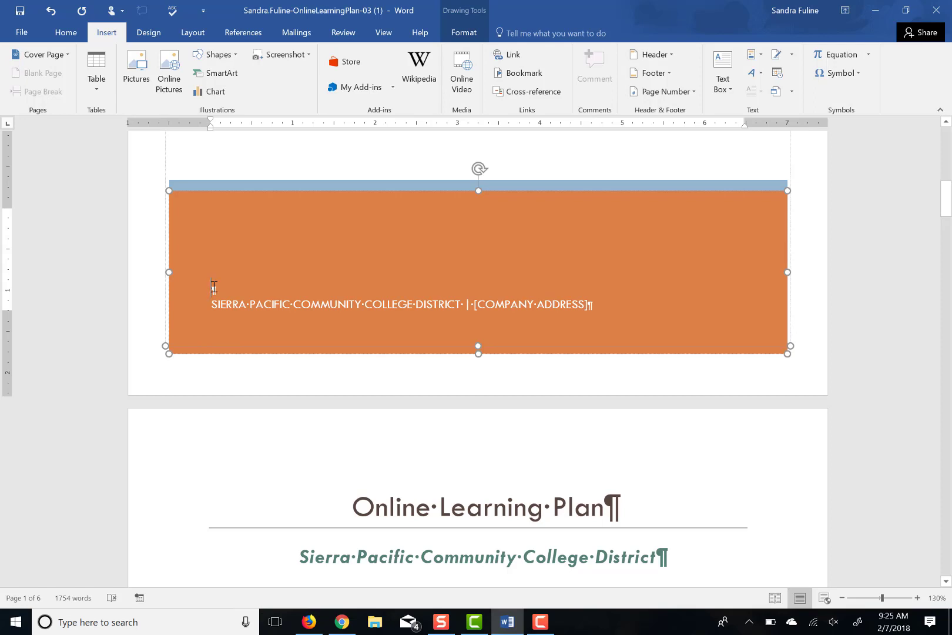
click(467, 33)
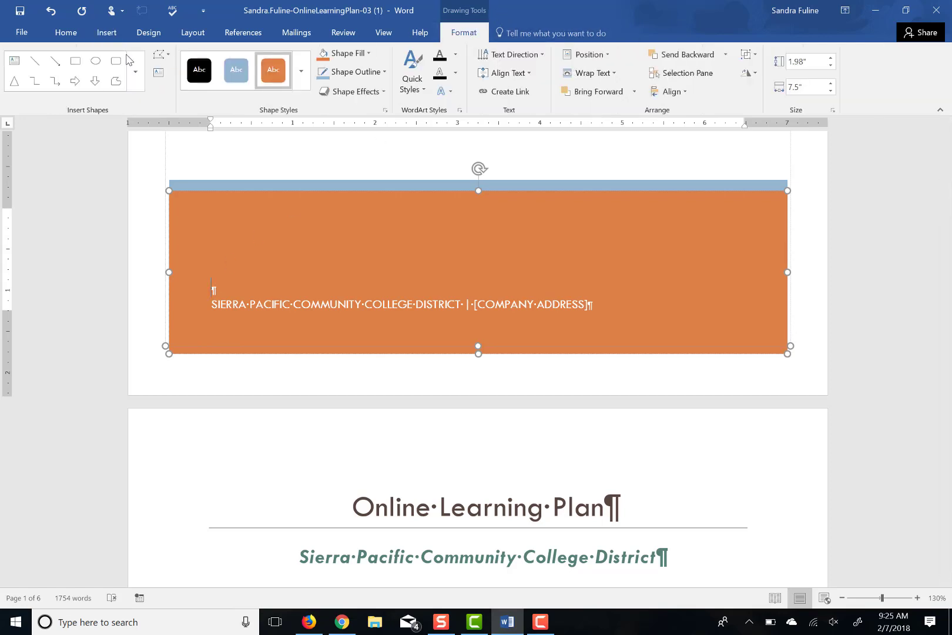
click(101, 30)
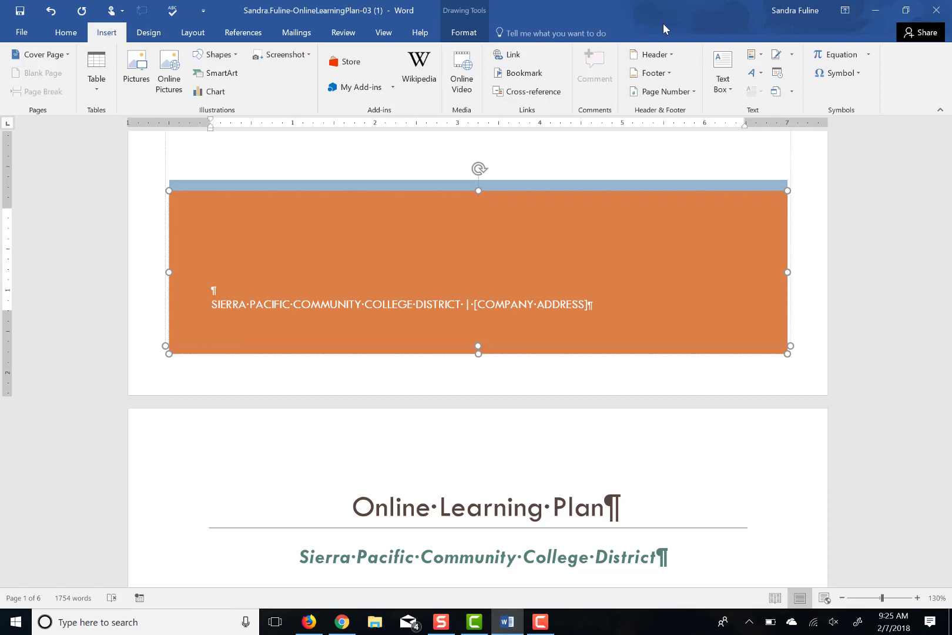
click(759, 56)
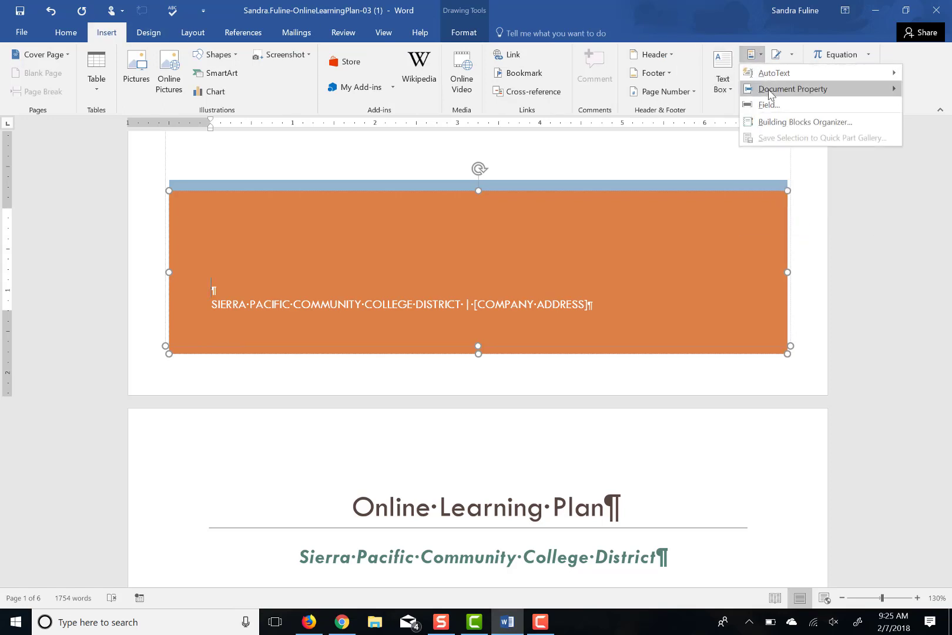
mouse_move(770, 94)
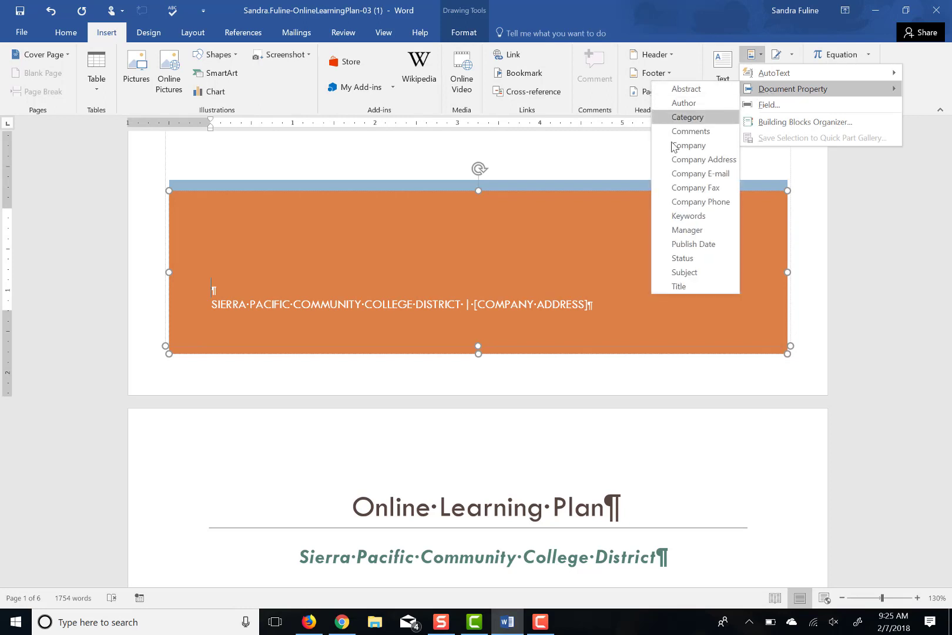
click(677, 229)
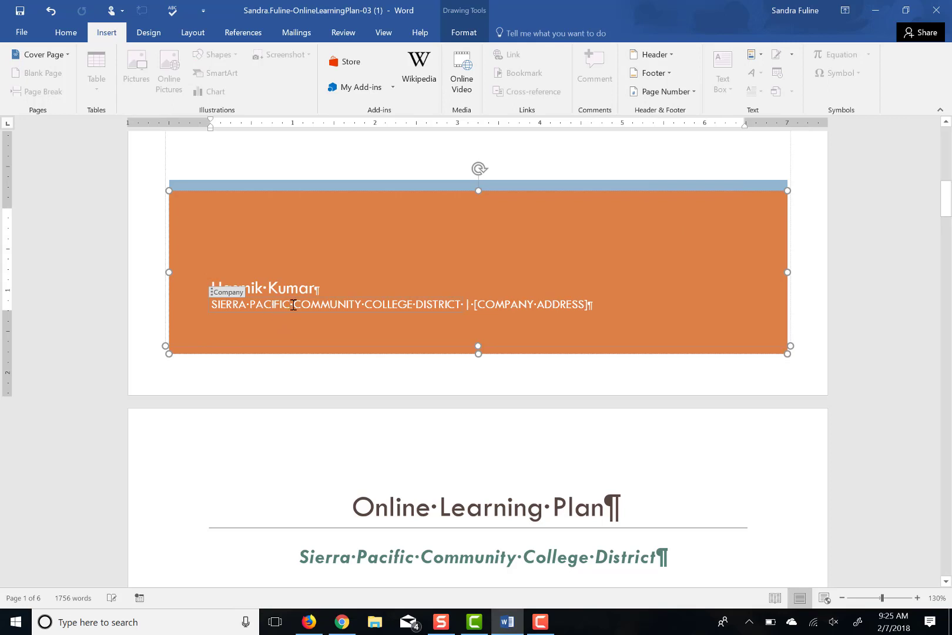
click(213, 296)
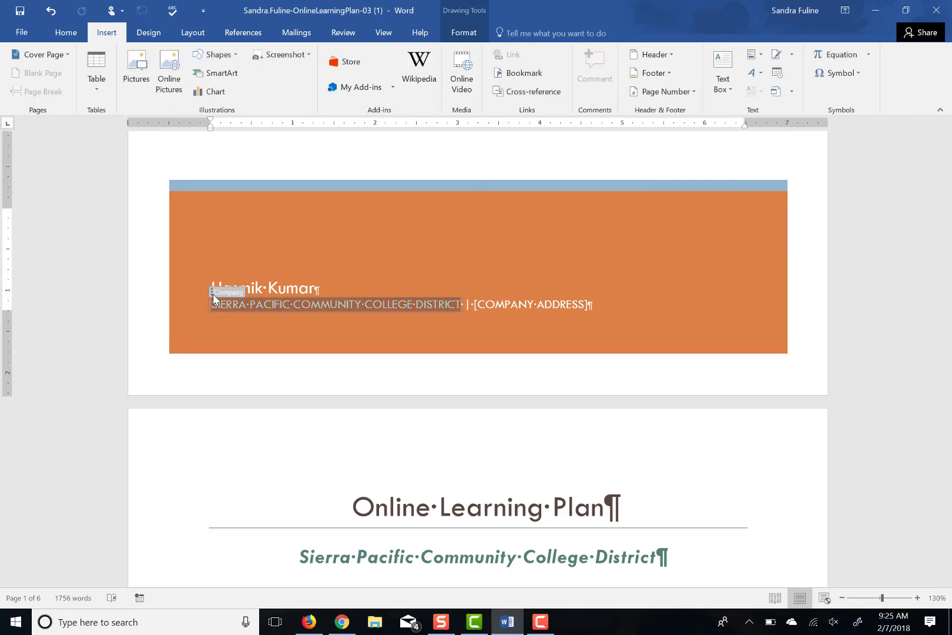
key(ctrl+b)
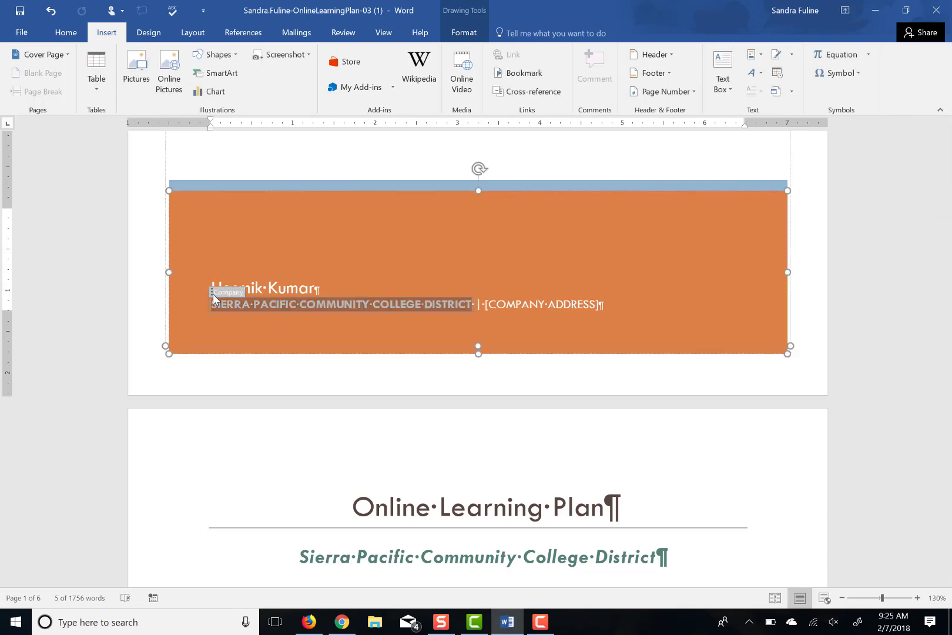
click(571, 304)
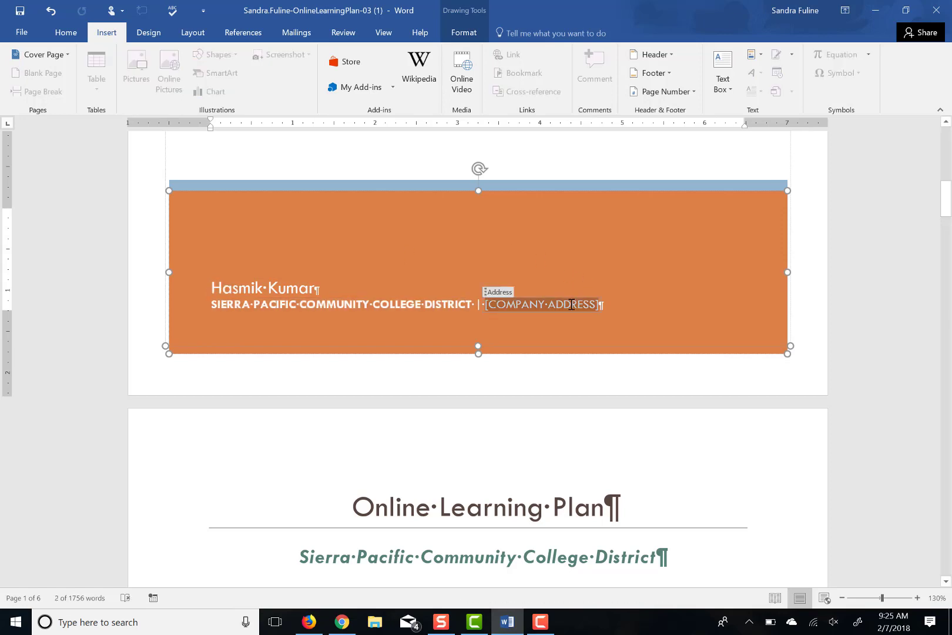
text(www.sp)
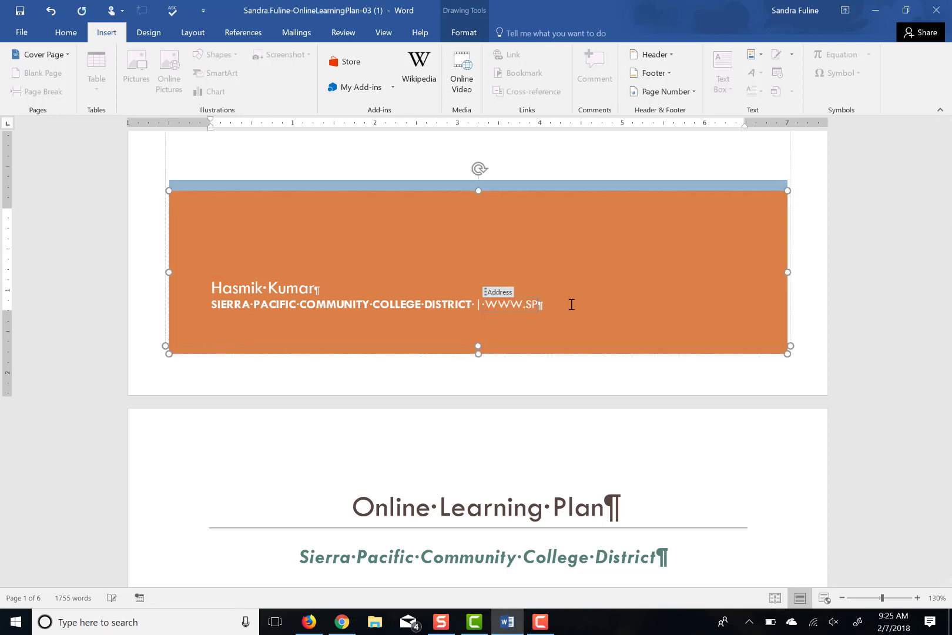
text(ccd.edu)
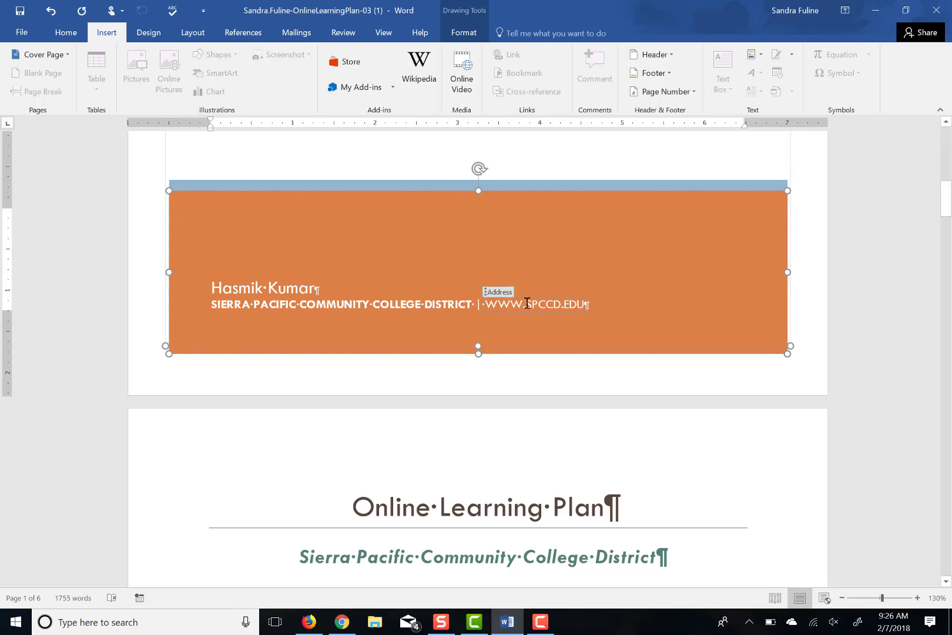
click(486, 293)
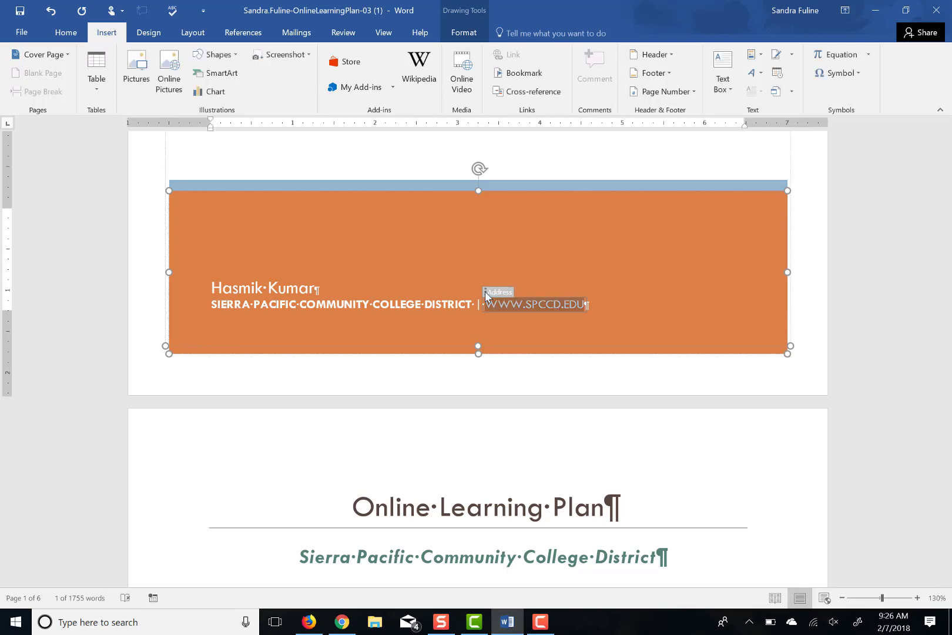
key(ctrl+d)
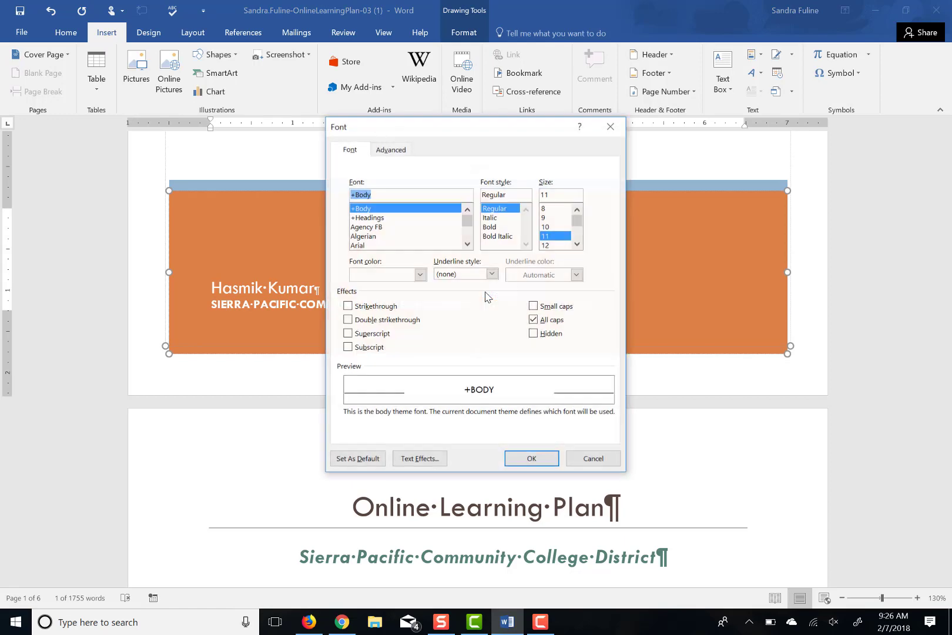
click(533, 321)
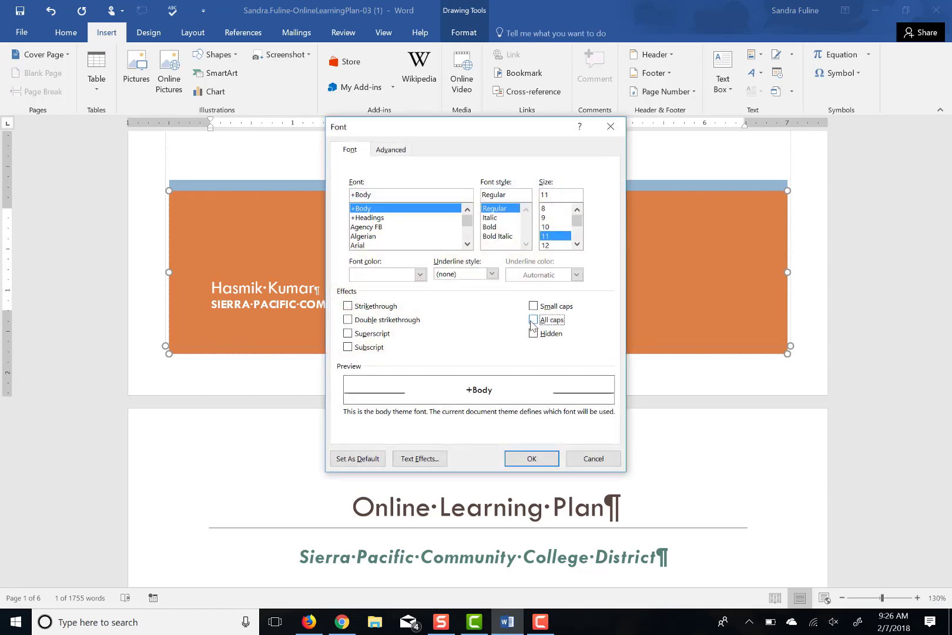
click(531, 459)
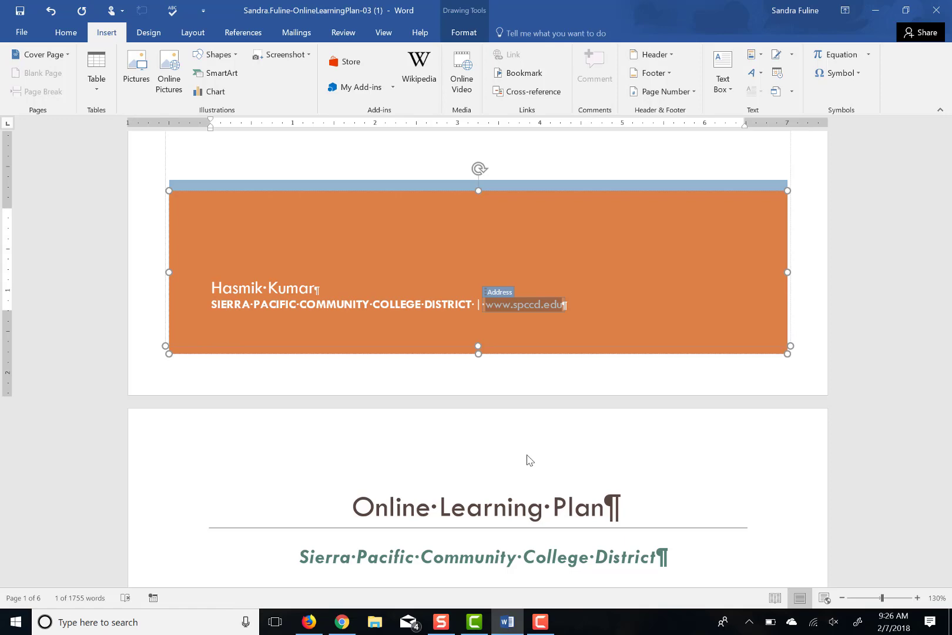
scroll(527, 459, down, 5)
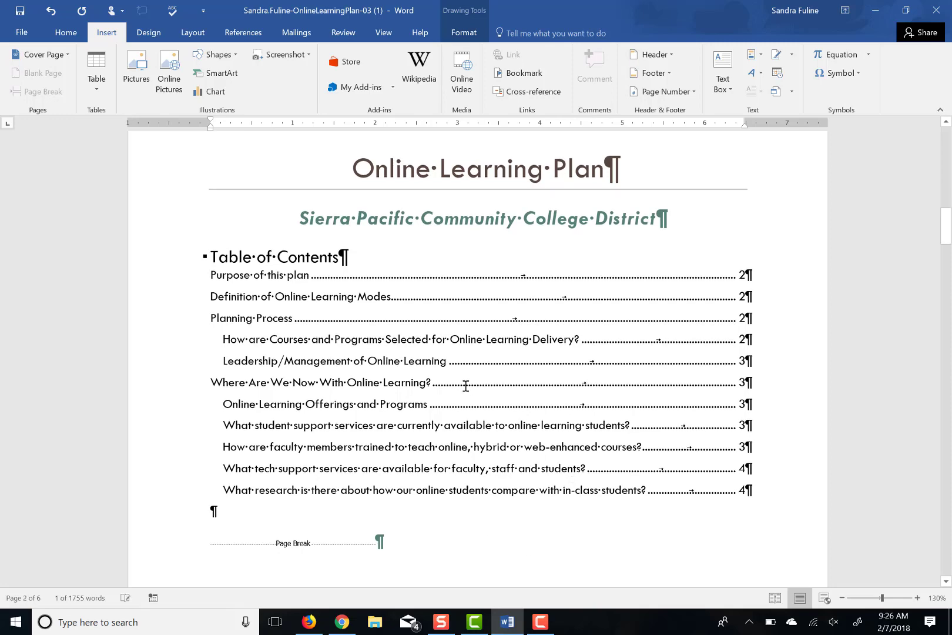
Update the entire table of contents field so it shows current page numbers
right_click(466, 386)
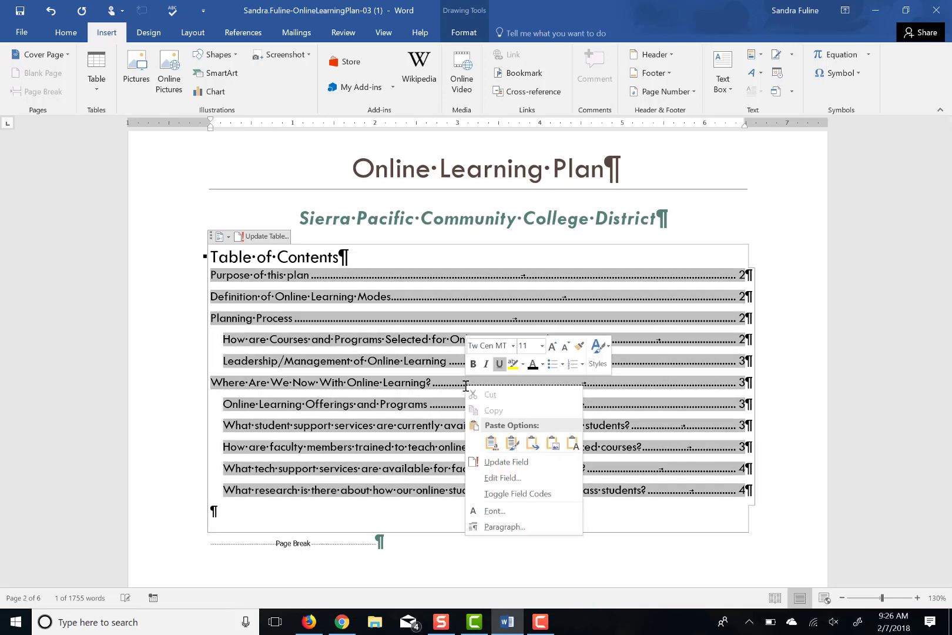
click(491, 462)
click(420, 312)
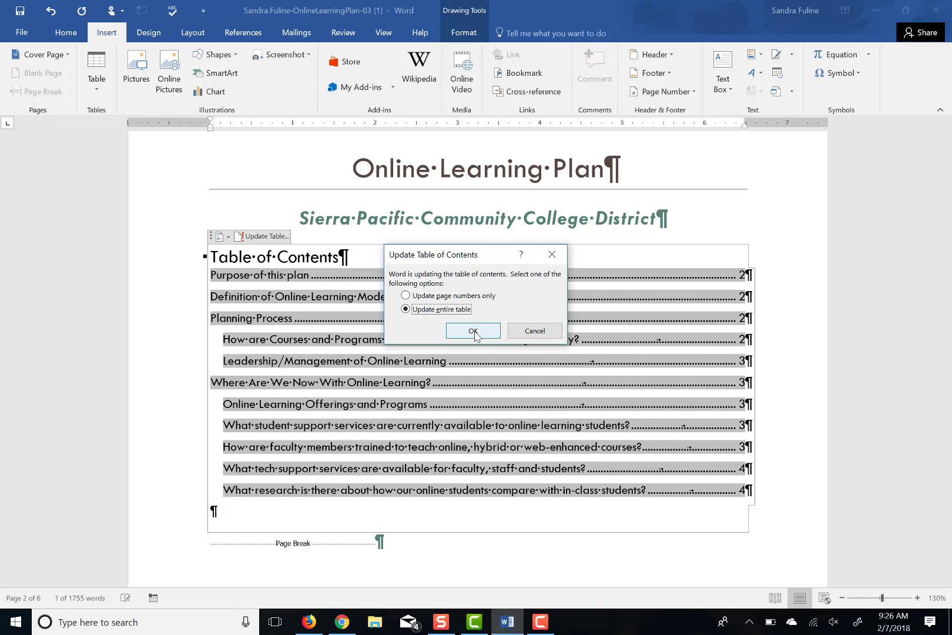
click(474, 331)
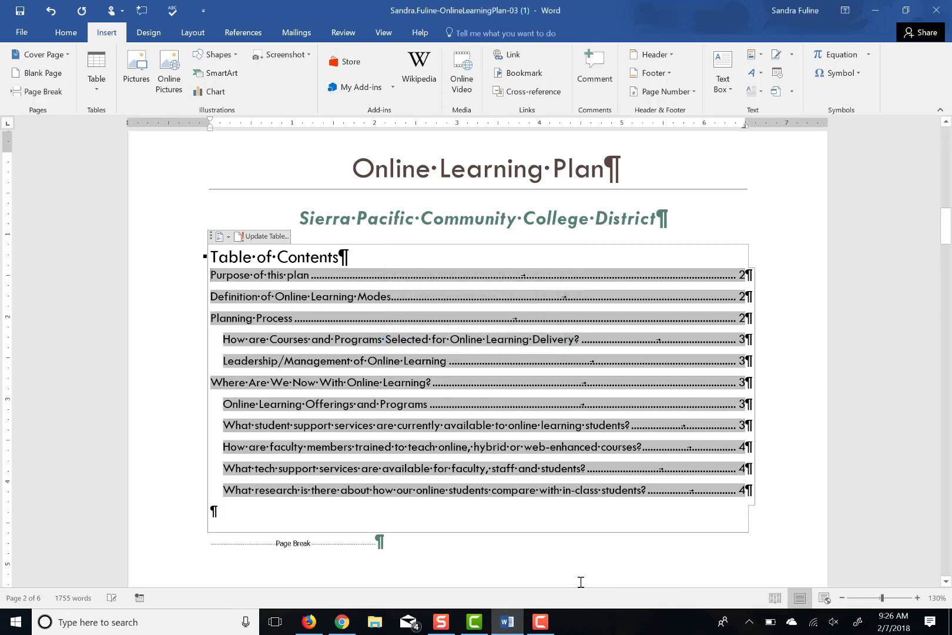
click(541, 621)
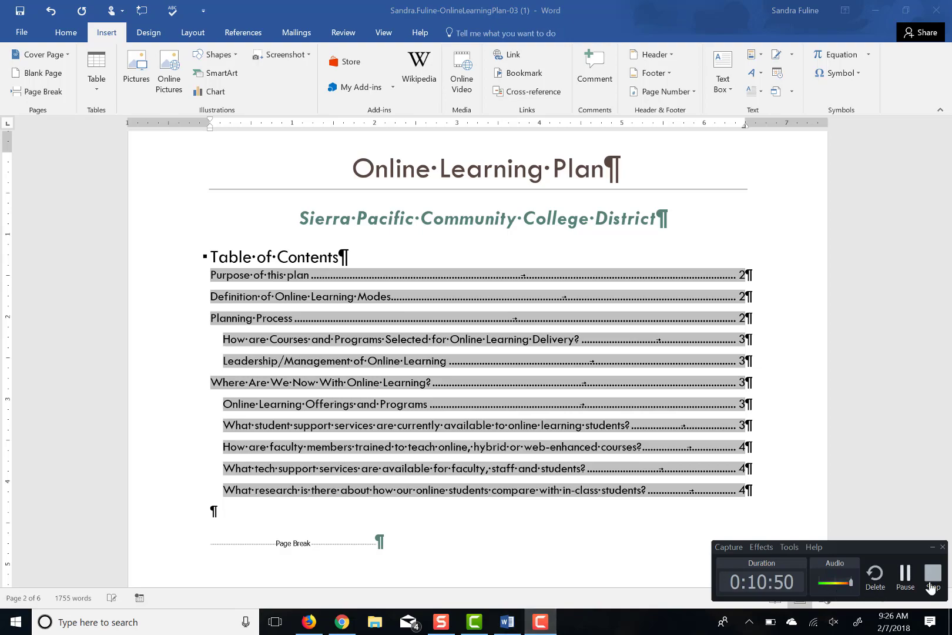